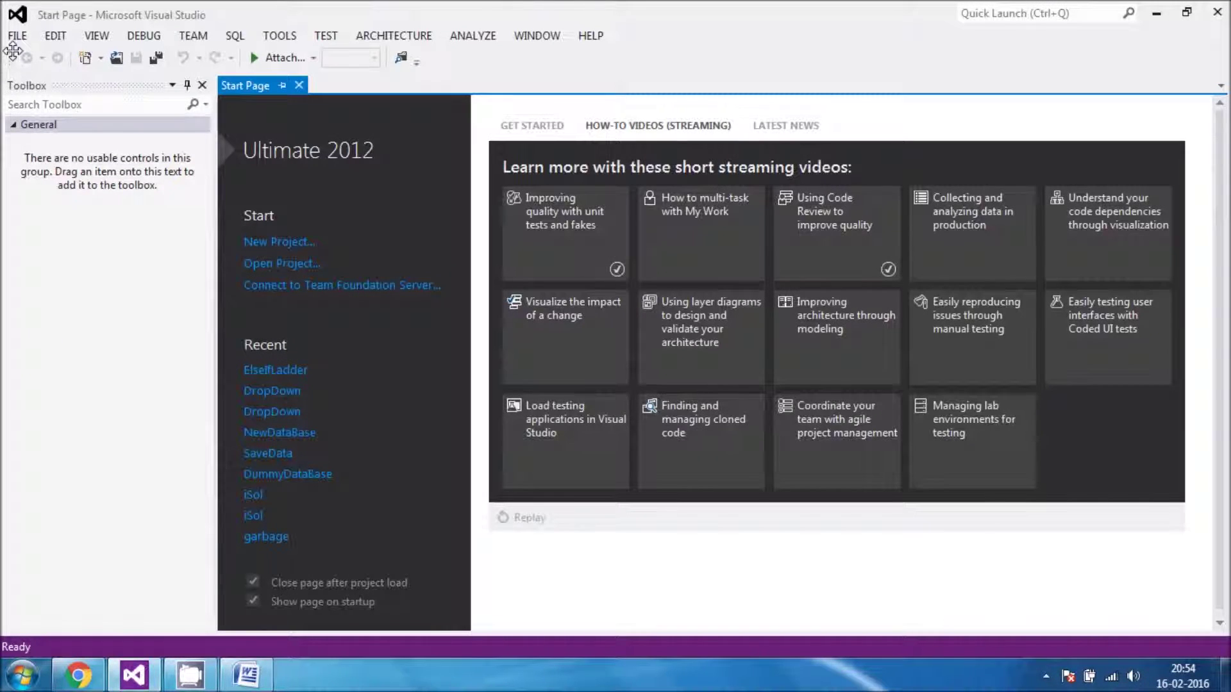
Step: Create a new Visual C# Console Application project named DoWhileStatement
{"action": "left_click", "coordinate": [20, 35]}
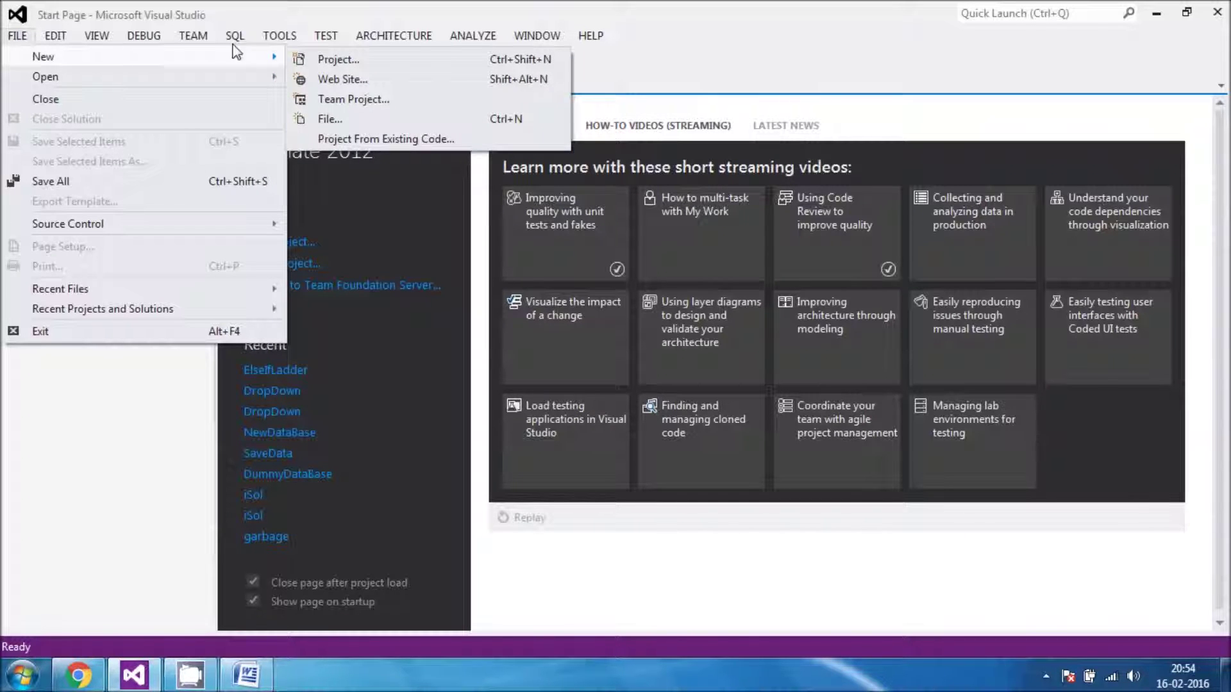
{"action": "mouse_move", "coordinate": [235, 35]}
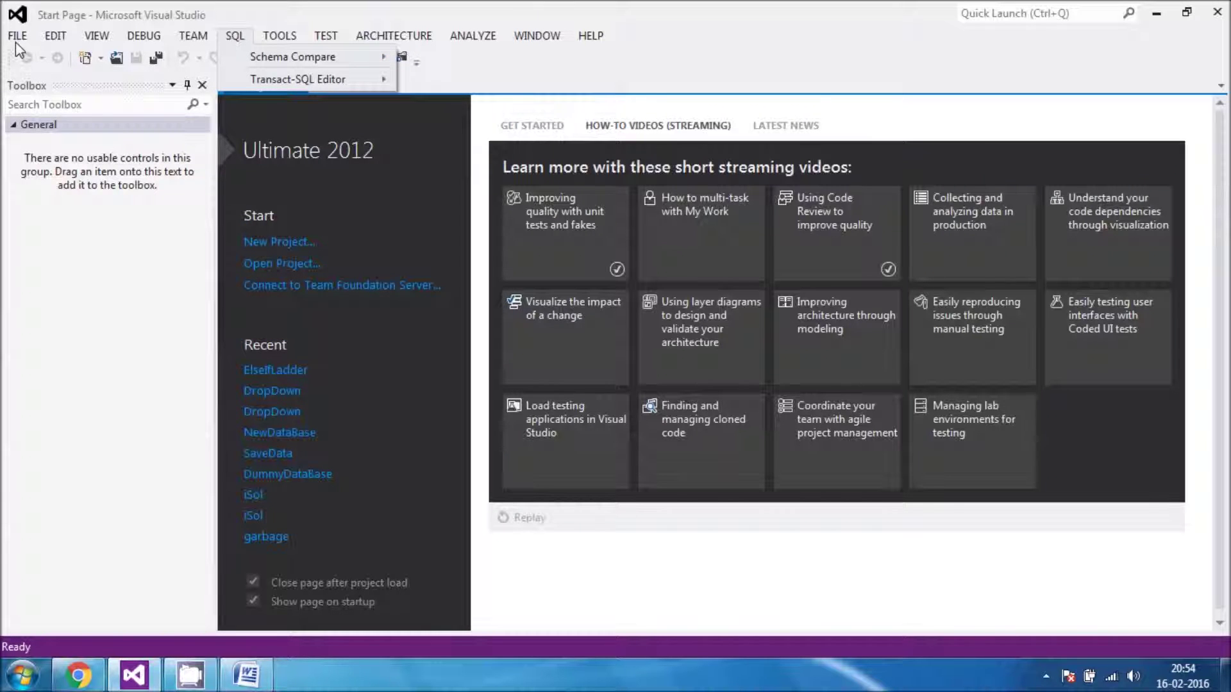
{"action": "left_click", "coordinate": [19, 32]}
{"action": "mouse_move", "coordinate": [134, 57]}
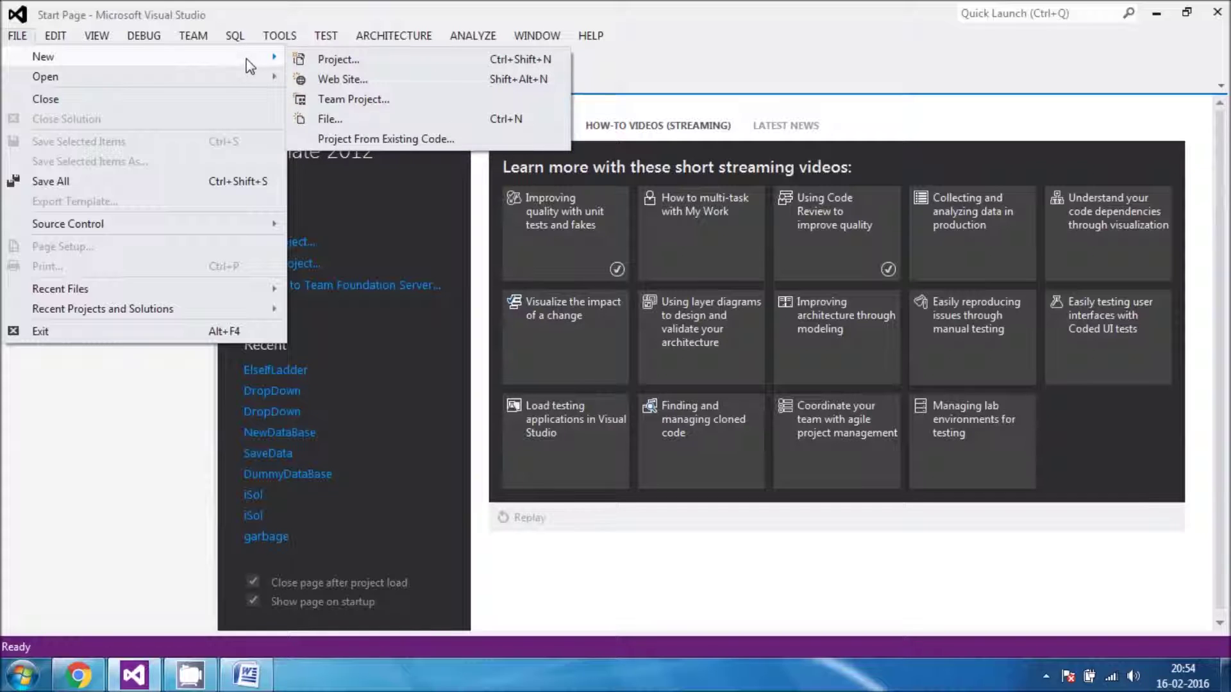
{"action": "left_click", "coordinate": [319, 58]}
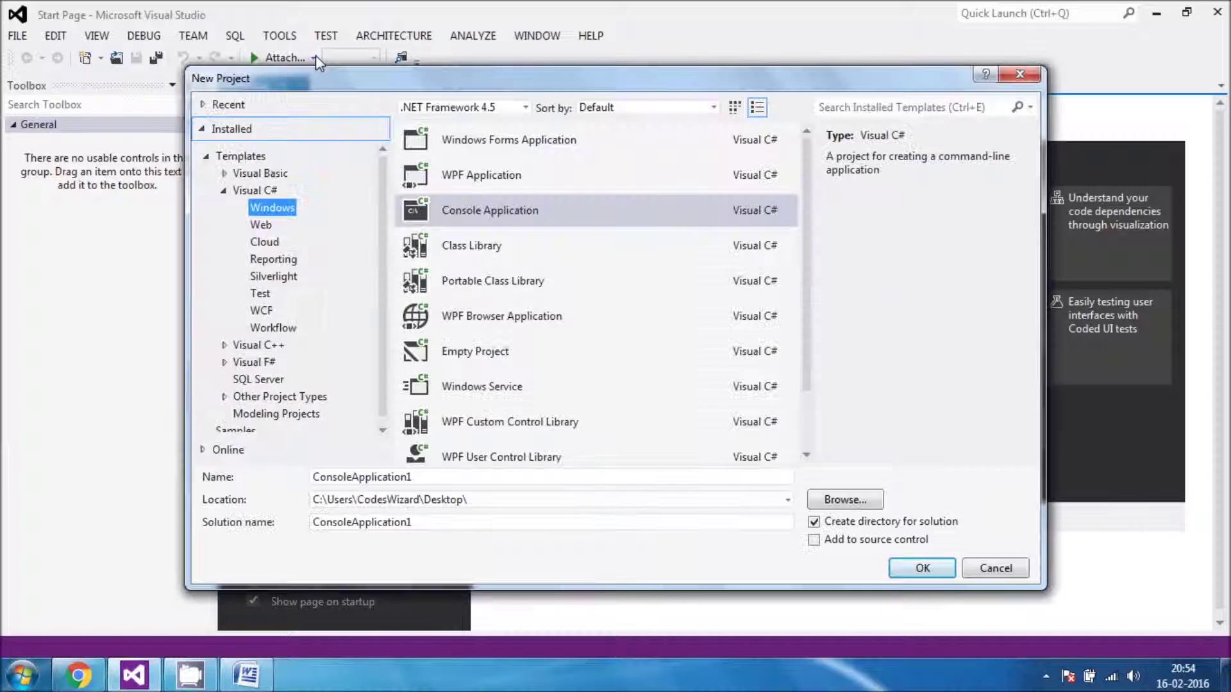
{"action": "left_click", "coordinate": [482, 215]}
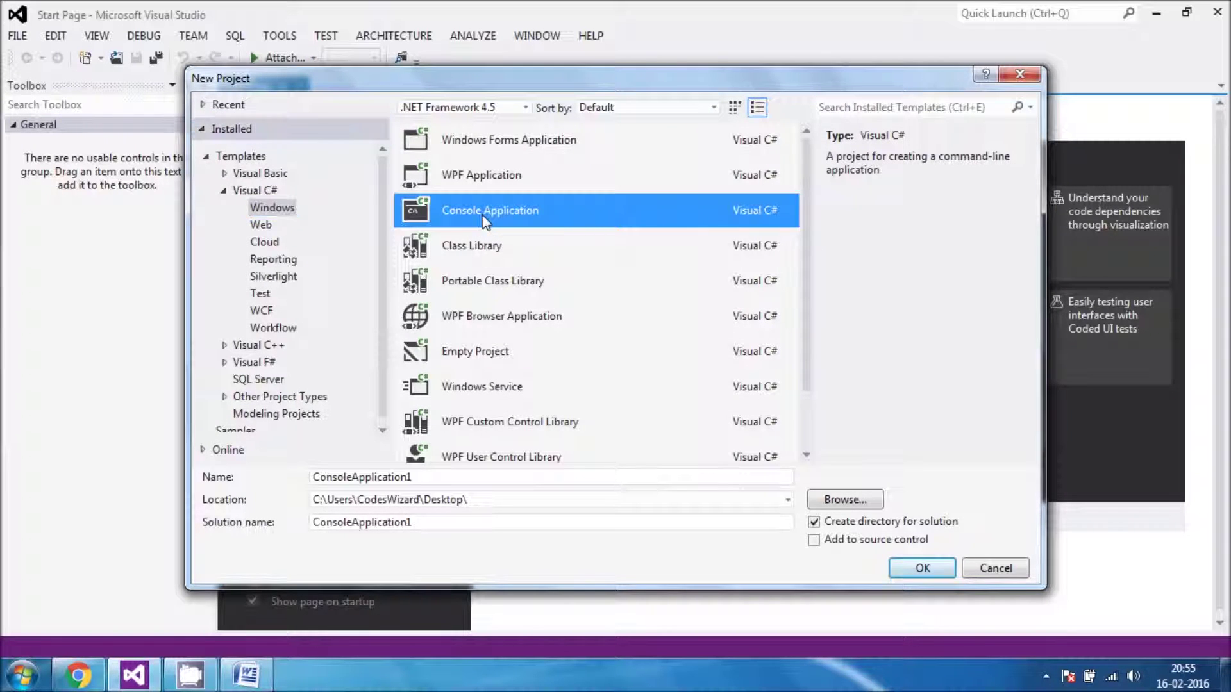
{"action": "double_click", "coordinate": [418, 476]}
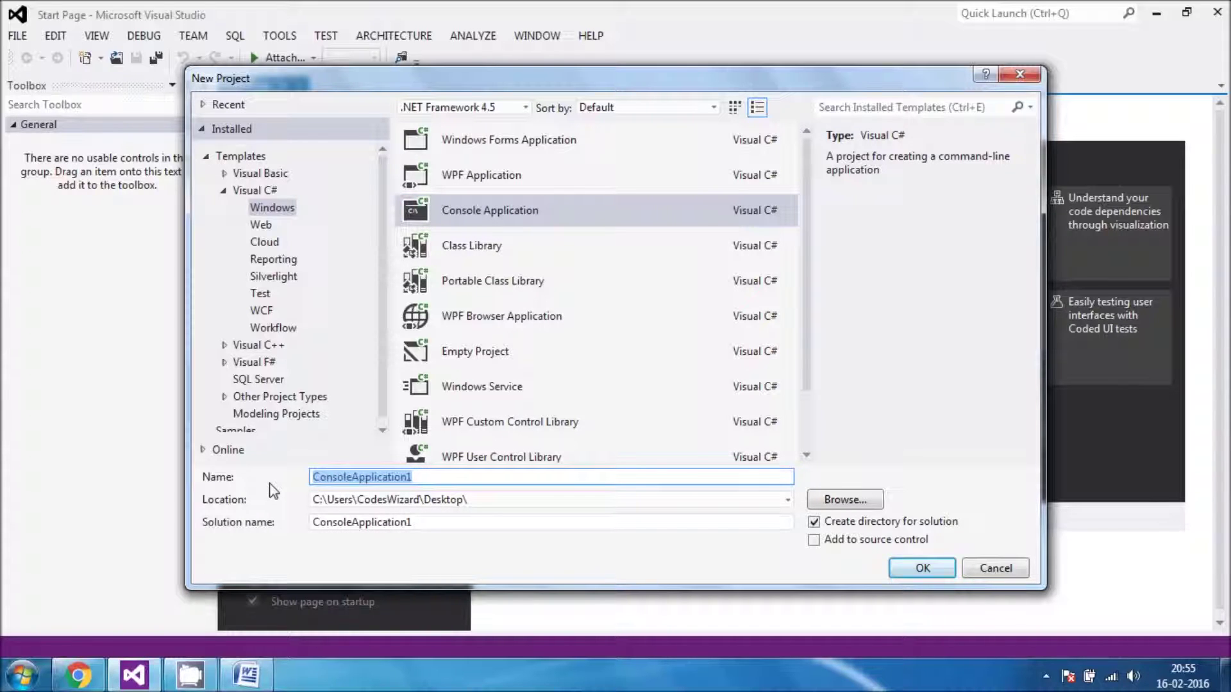
{"action": "type", "text": "Do"}
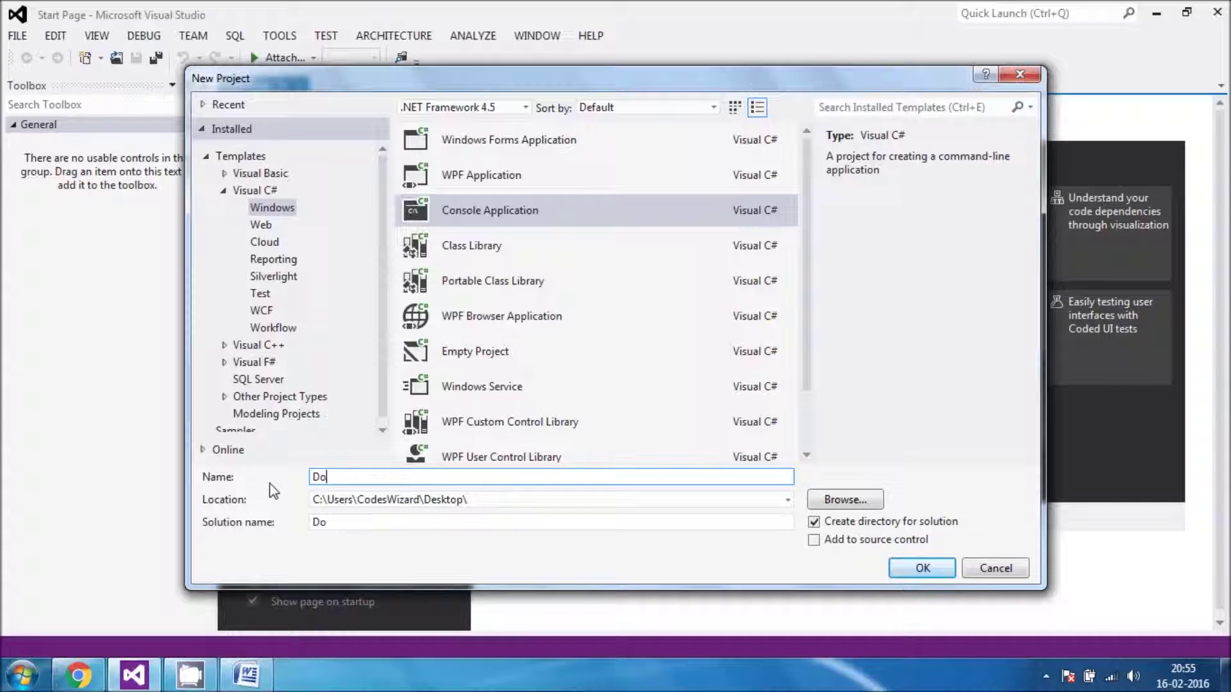
{"action": "type", "text": "Whil"}
{"action": "type", "text": "eSta"}
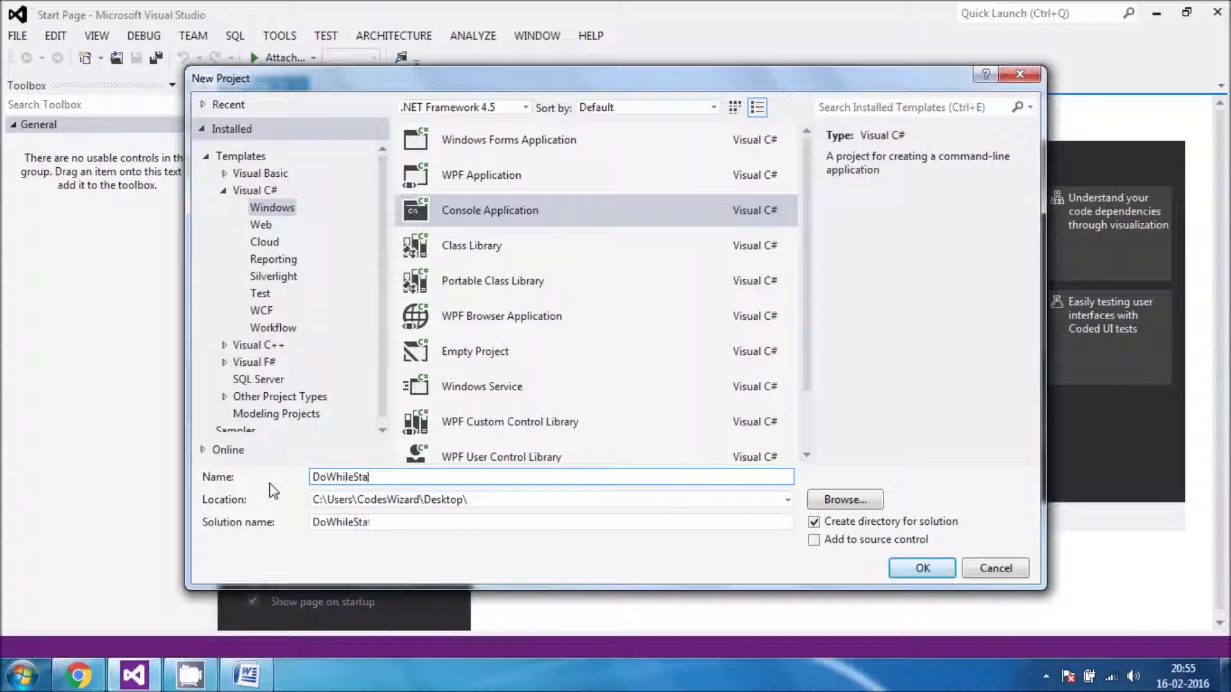
{"action": "type", "text": "tement"}
{"action": "left_click", "coordinate": [925, 567]}
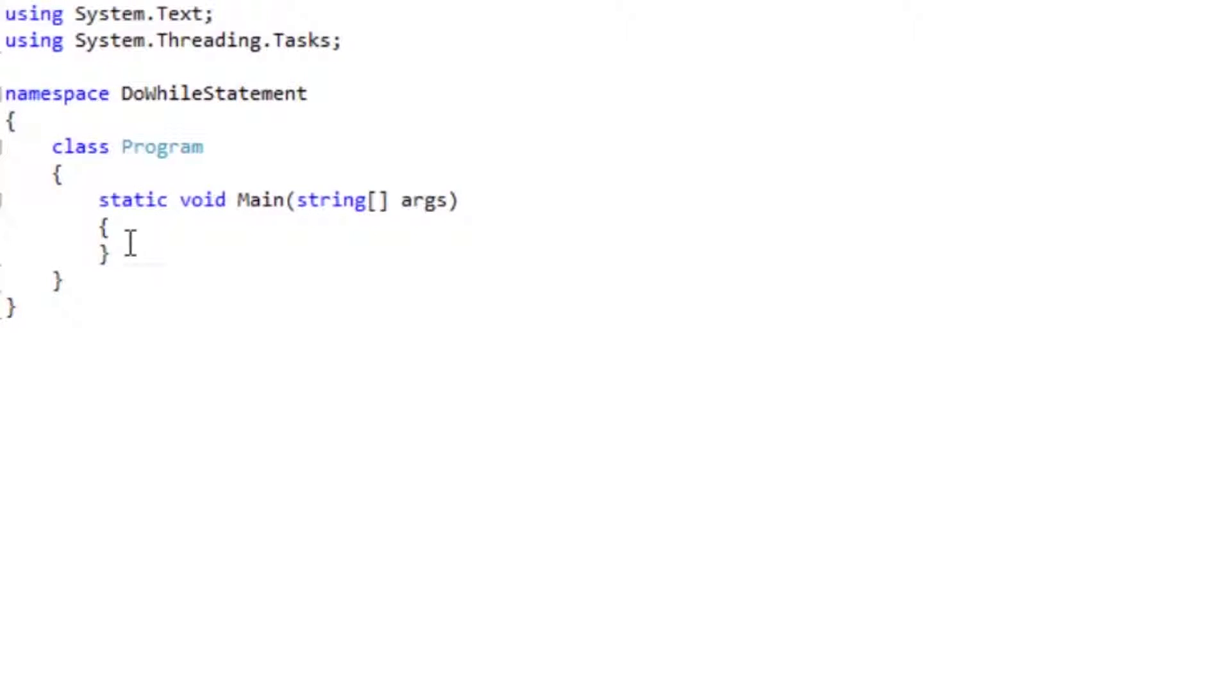
Step: Declare int table = 5;, int i = 1; and int result; on separate lines in Main
{"action": "left_click", "coordinate": [350, 290]}
{"action": "left_click", "coordinate": [113, 229]}
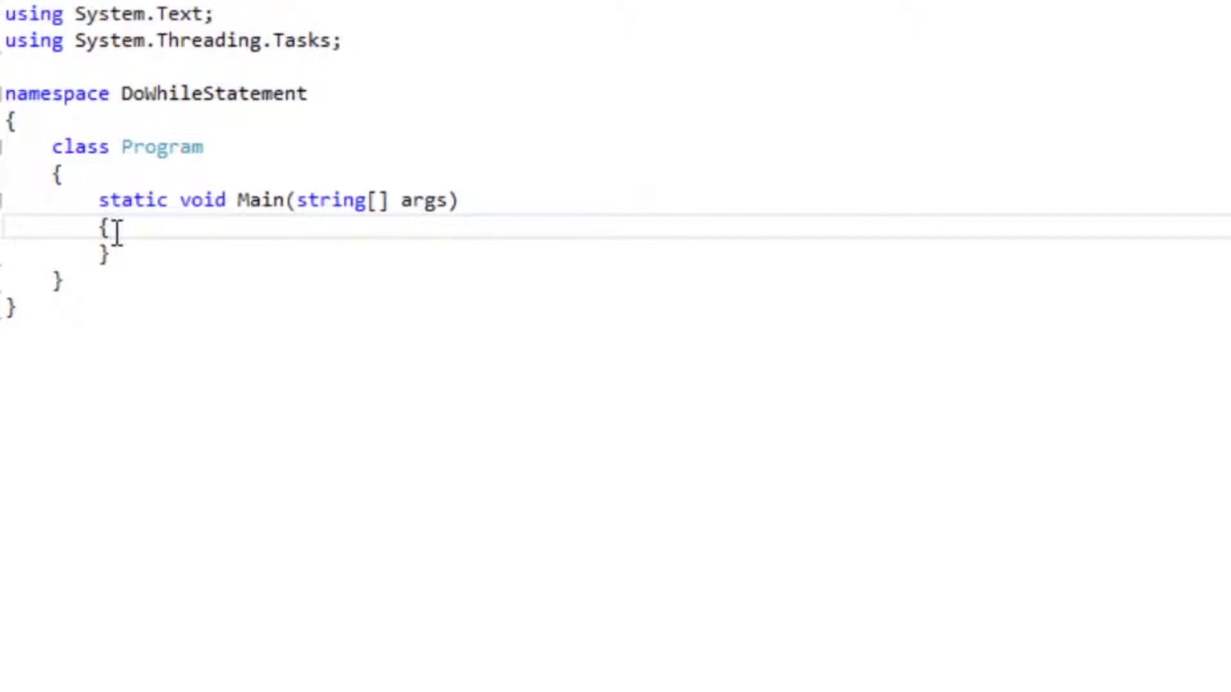
{"action": "key", "text": "Return"}
{"action": "key", "text": "Return"}
{"action": "key", "text": "Return"}
{"action": "key", "text": "Return"}
{"action": "key", "text": "Up"}
{"action": "key", "text": "Up"}
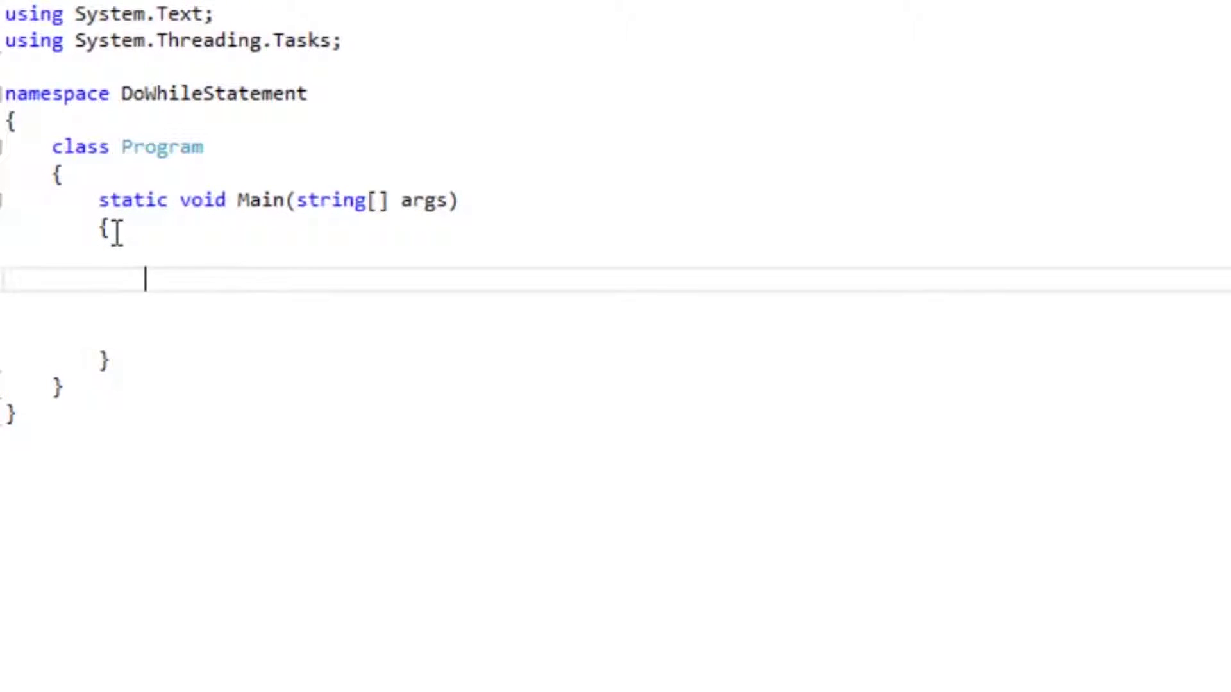
{"action": "key", "text": "Up"}
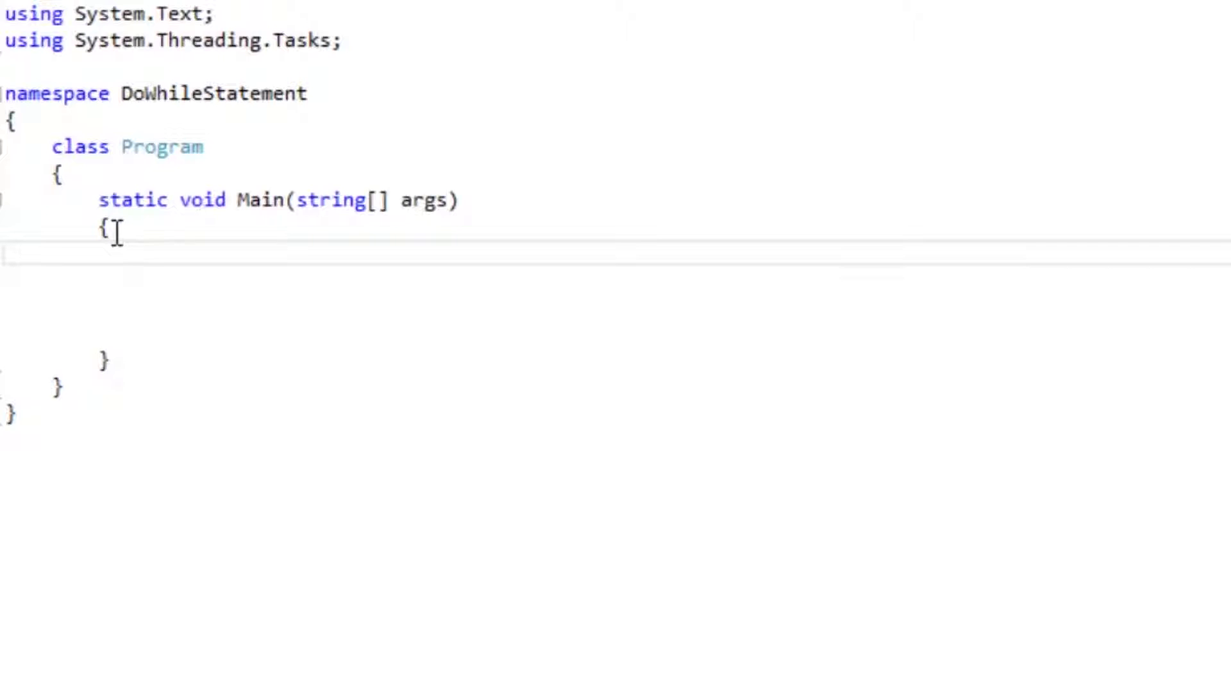
{"action": "type", "text": "int"}
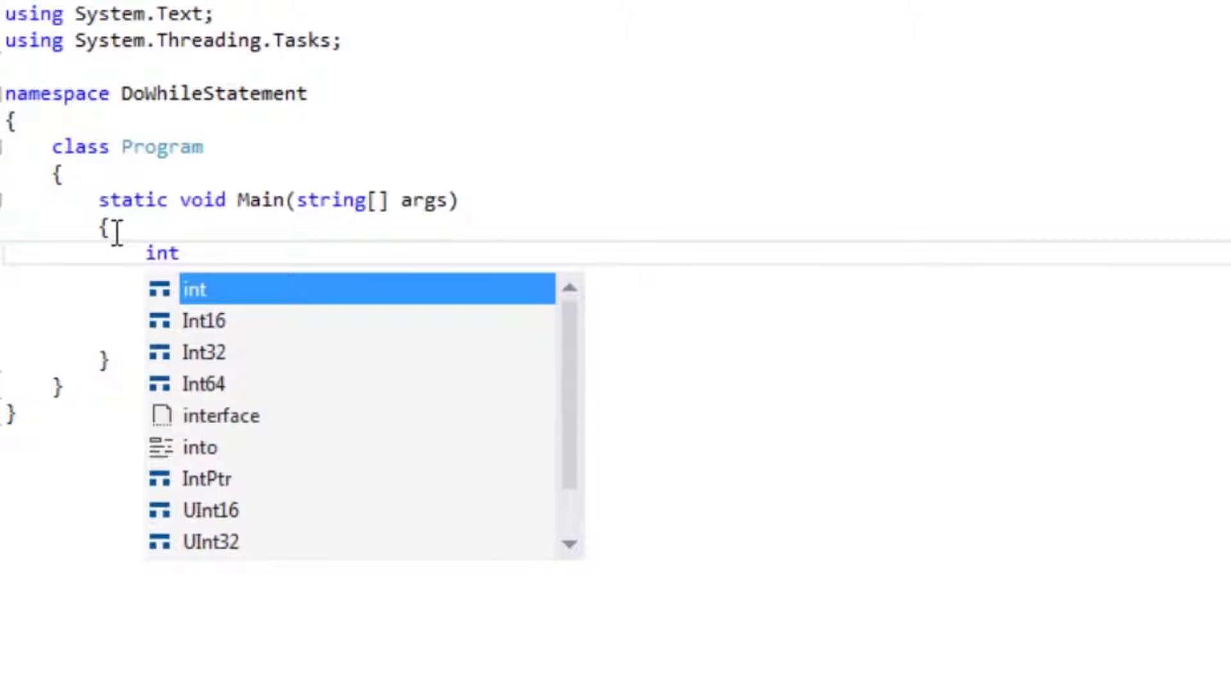
{"action": "type", "text": " ta"}
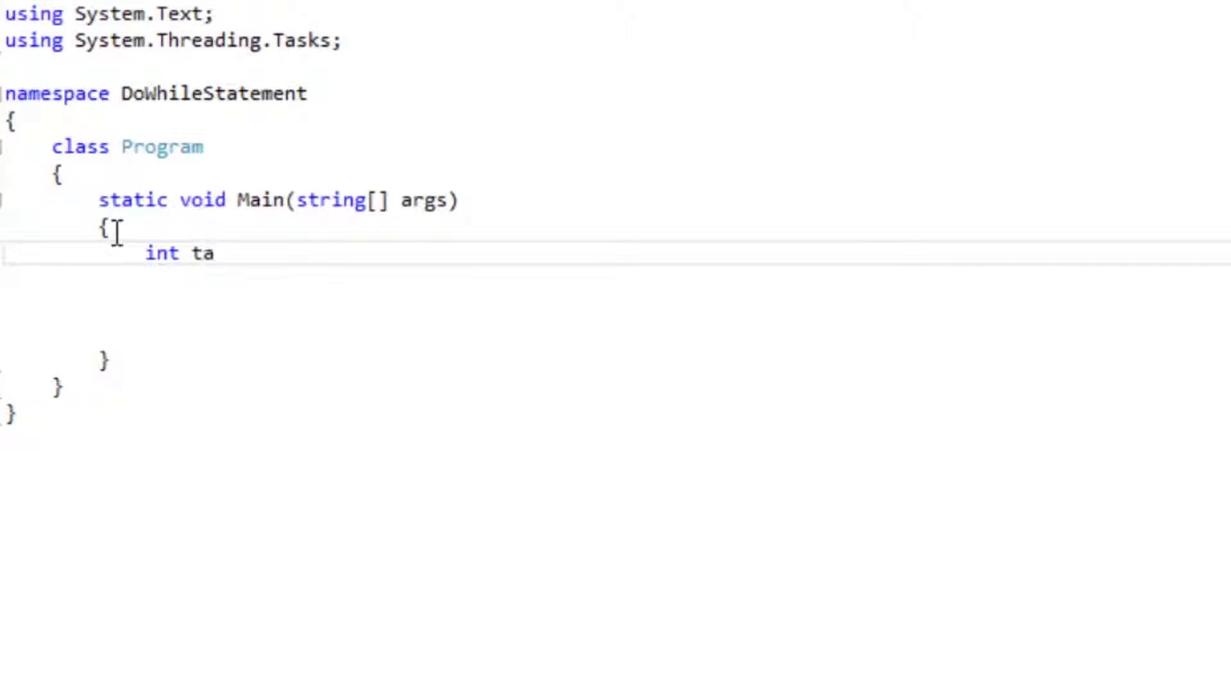
{"action": "type", "text": "ble = "}
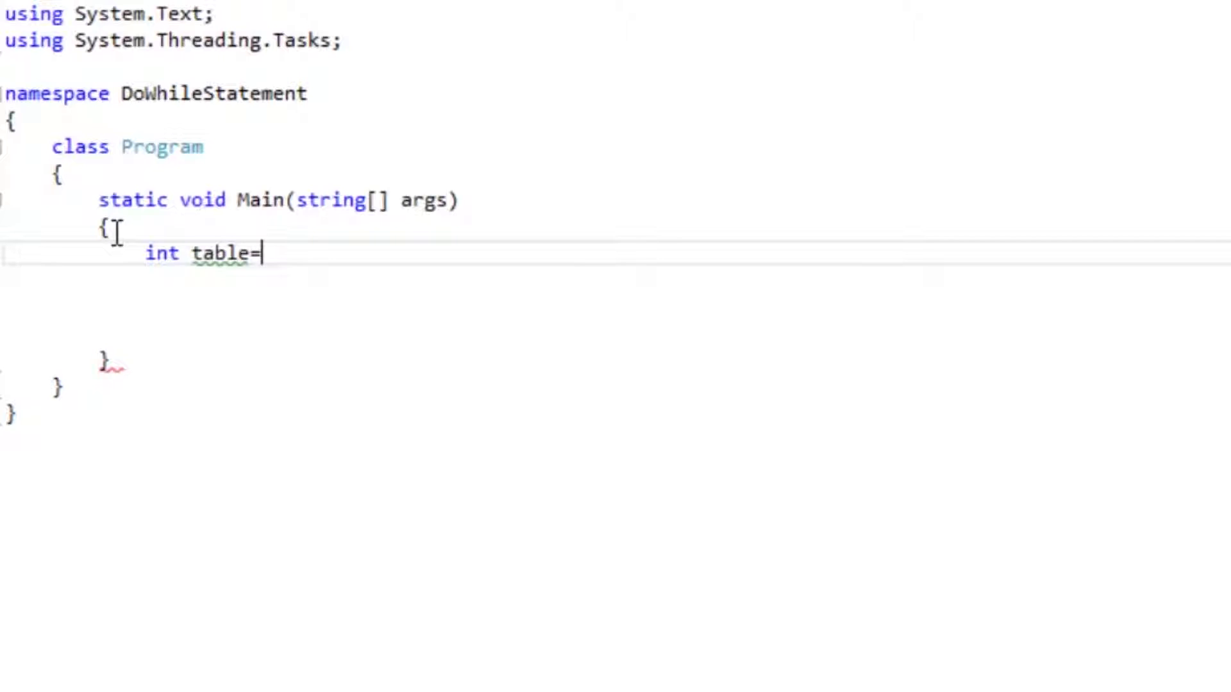
{"action": "type", "text": "5;"}
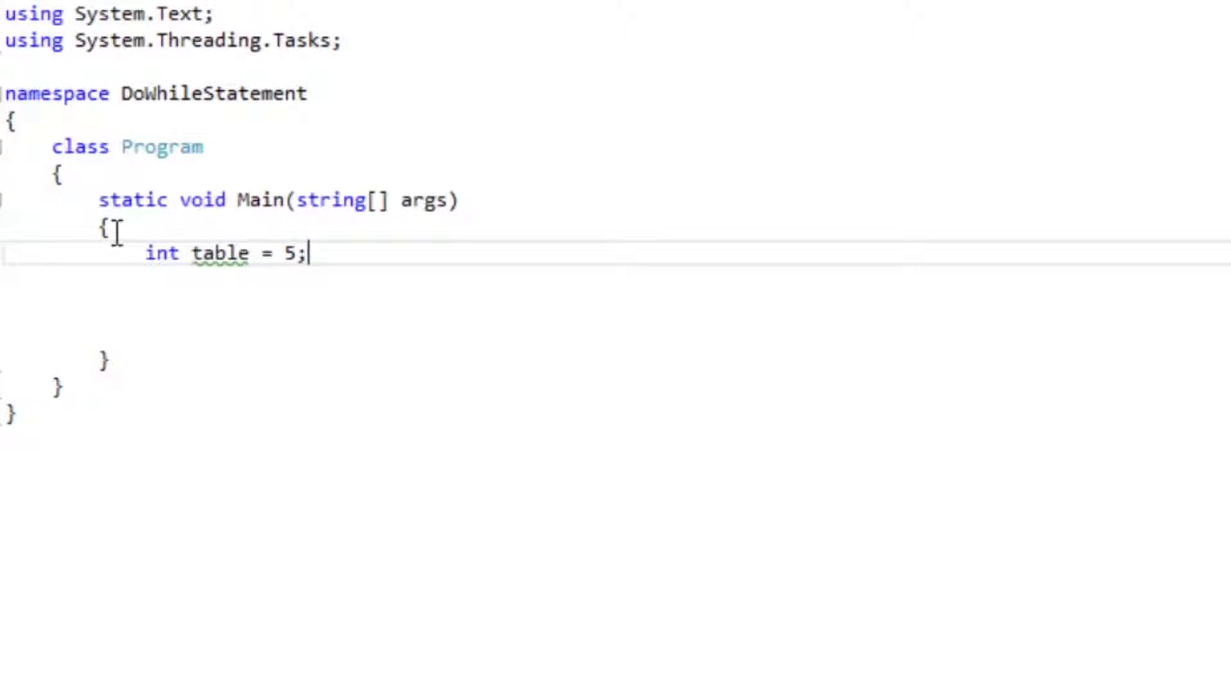
{"action": "key", "text": "Return"}
{"action": "type", "text": "int "}
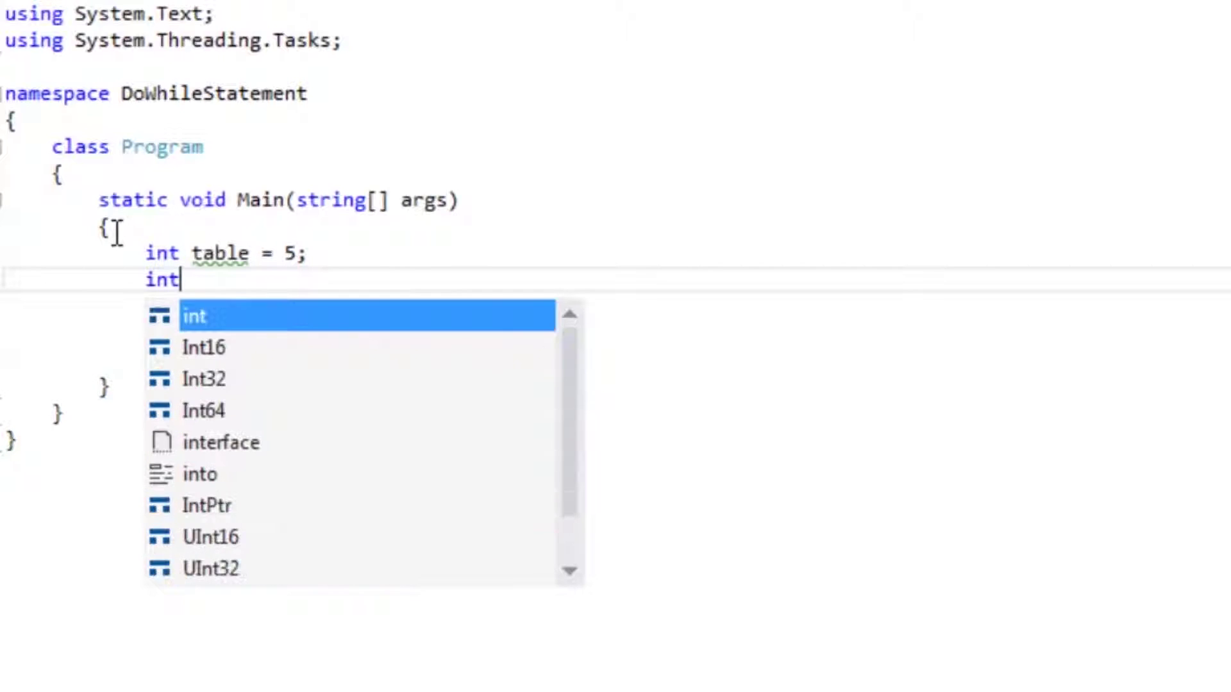
{"action": "type", "text": "i "}
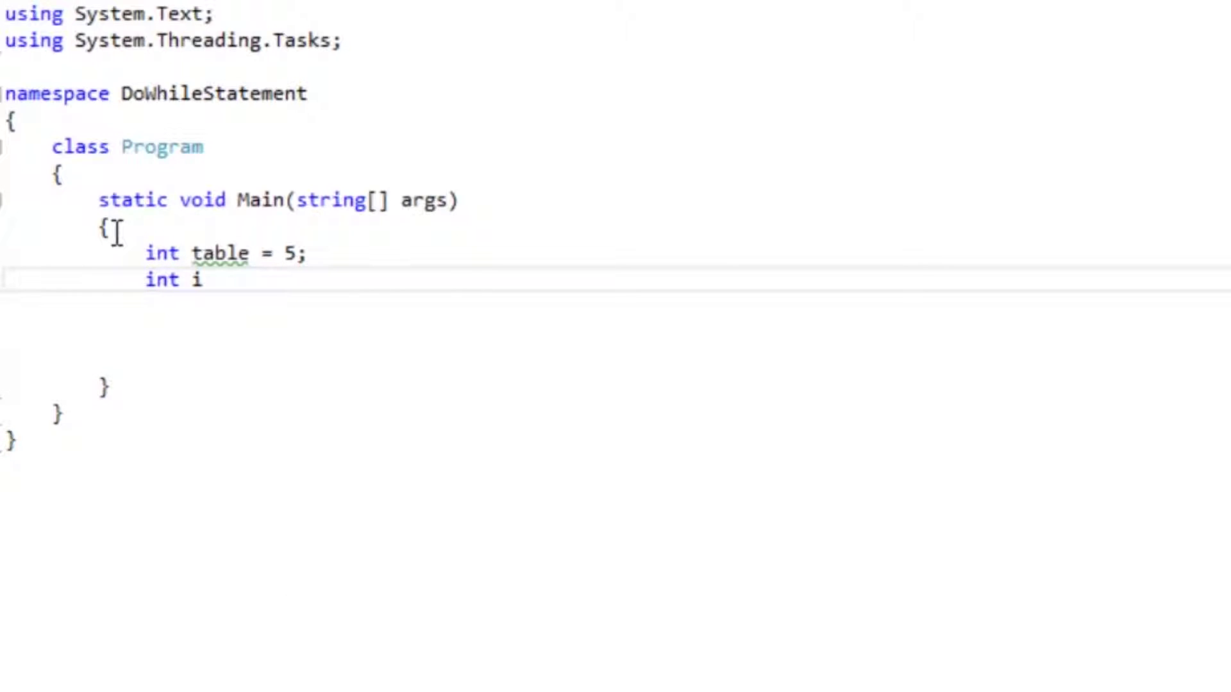
{"action": "type", "text": "= "}
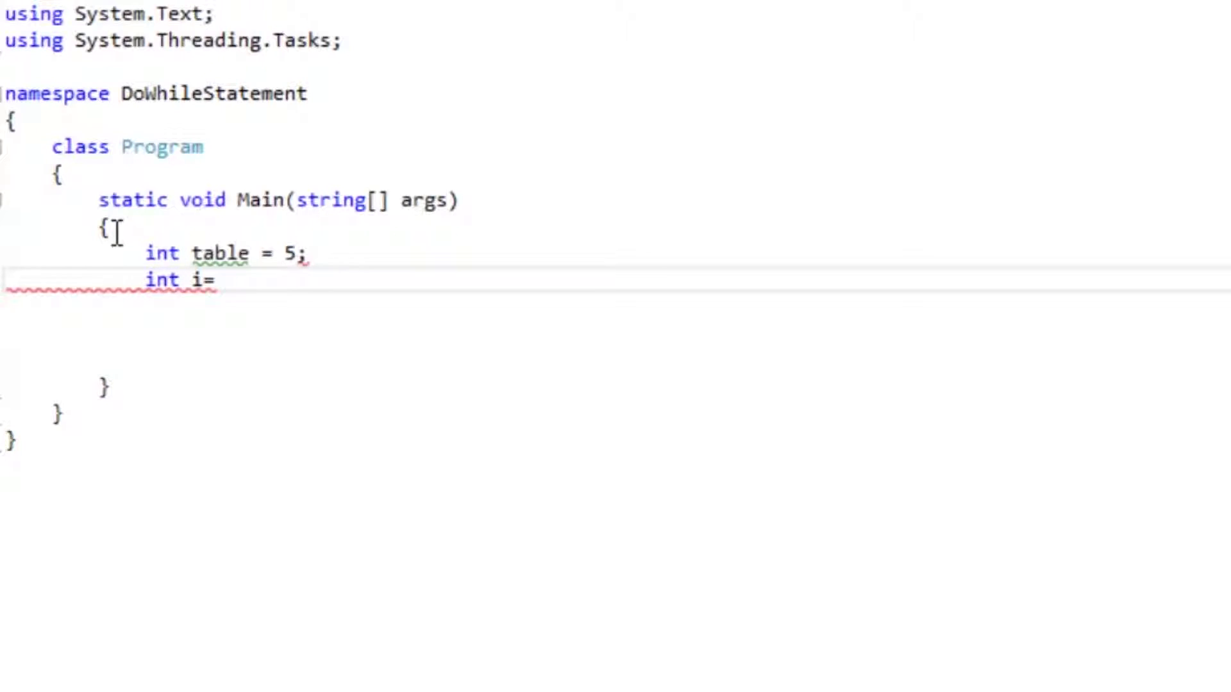
{"action": "type", "text": "1;"}
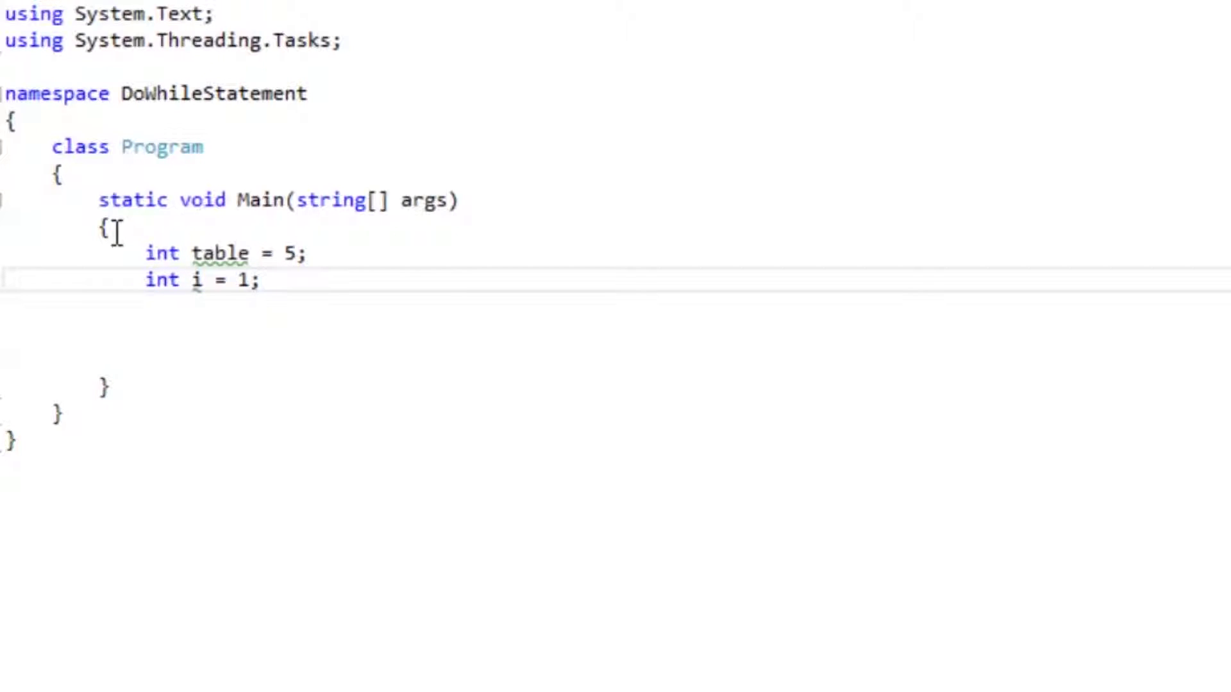
{"action": "key", "text": "Return"}
{"action": "type", "text": "int"}
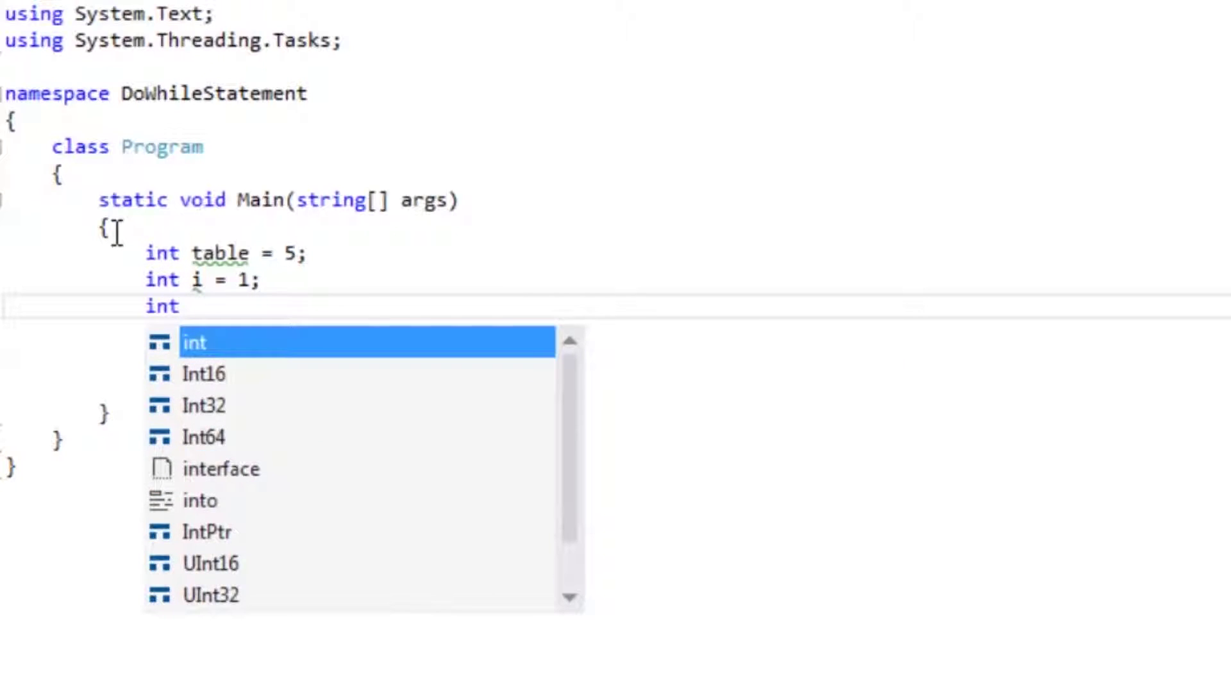
{"action": "type", "text": " resul"}
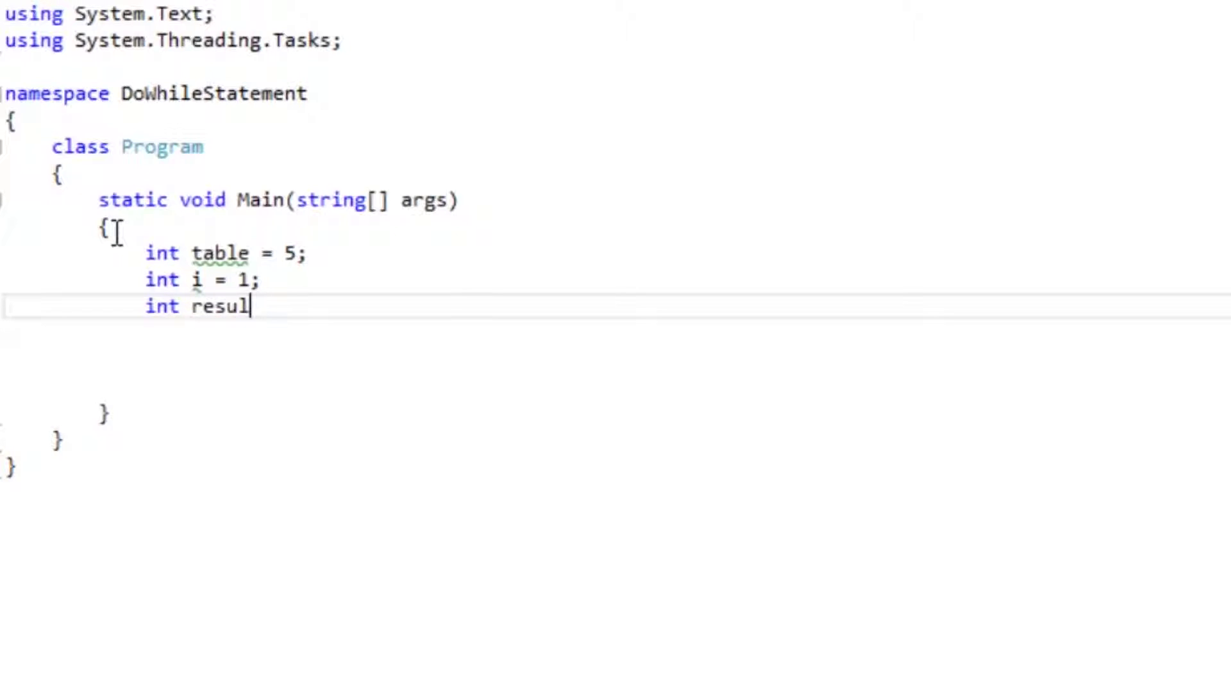
{"action": "type", "text": "r"}
{"action": "type", "text": "t"}
{"action": "type", "text": ";"}
{"action": "key", "text": "Return"}
{"action": "key", "text": "Return"}
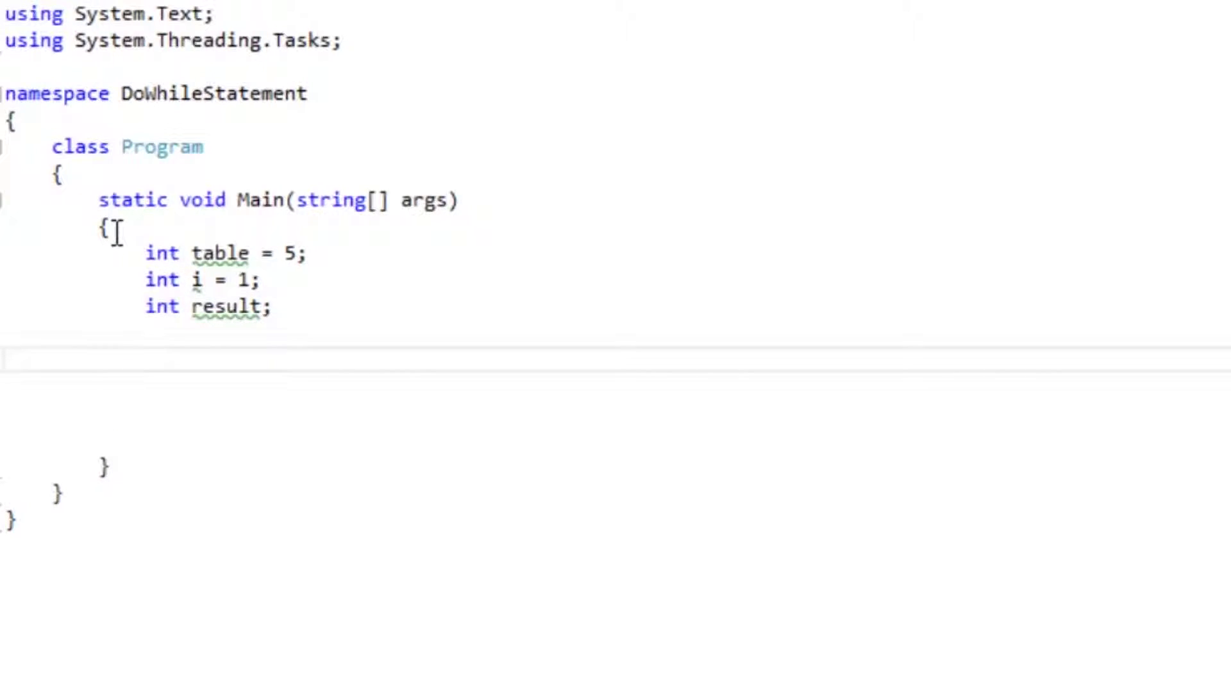
{"action": "type", "text": "do"}
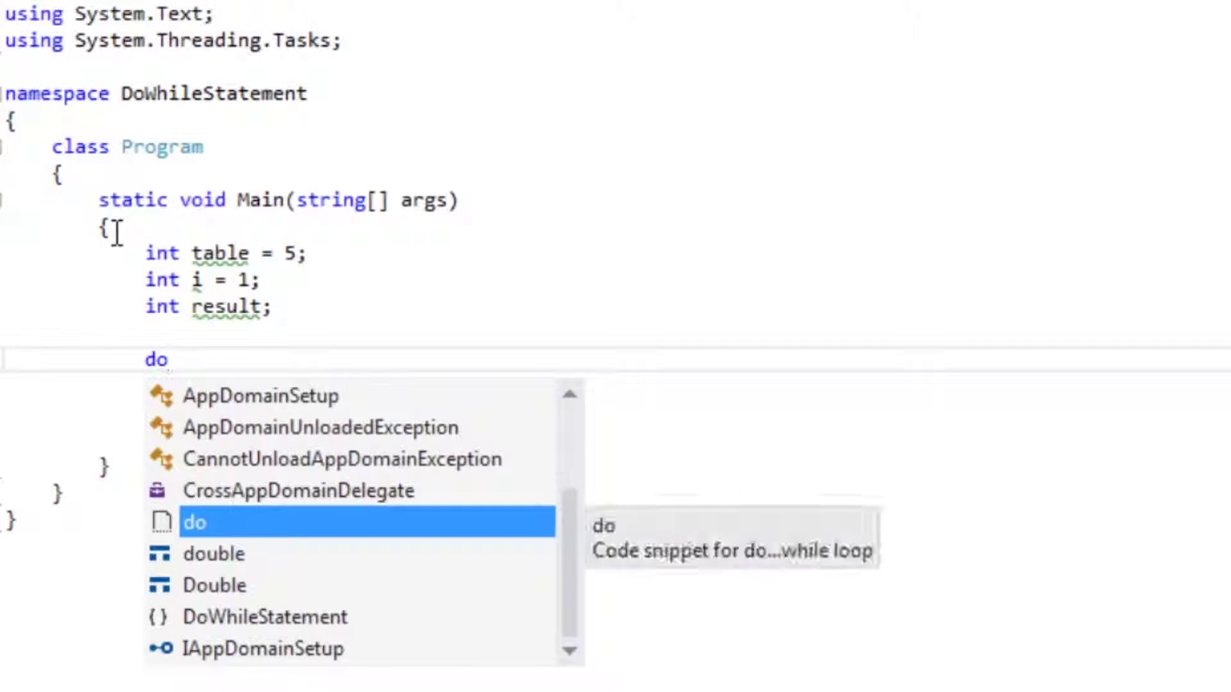
Step: Add a do block on its own lines with result = table * i; as its first statement
{"action": "key", "text": "Tab"}
{"action": "type", "text": "{"}
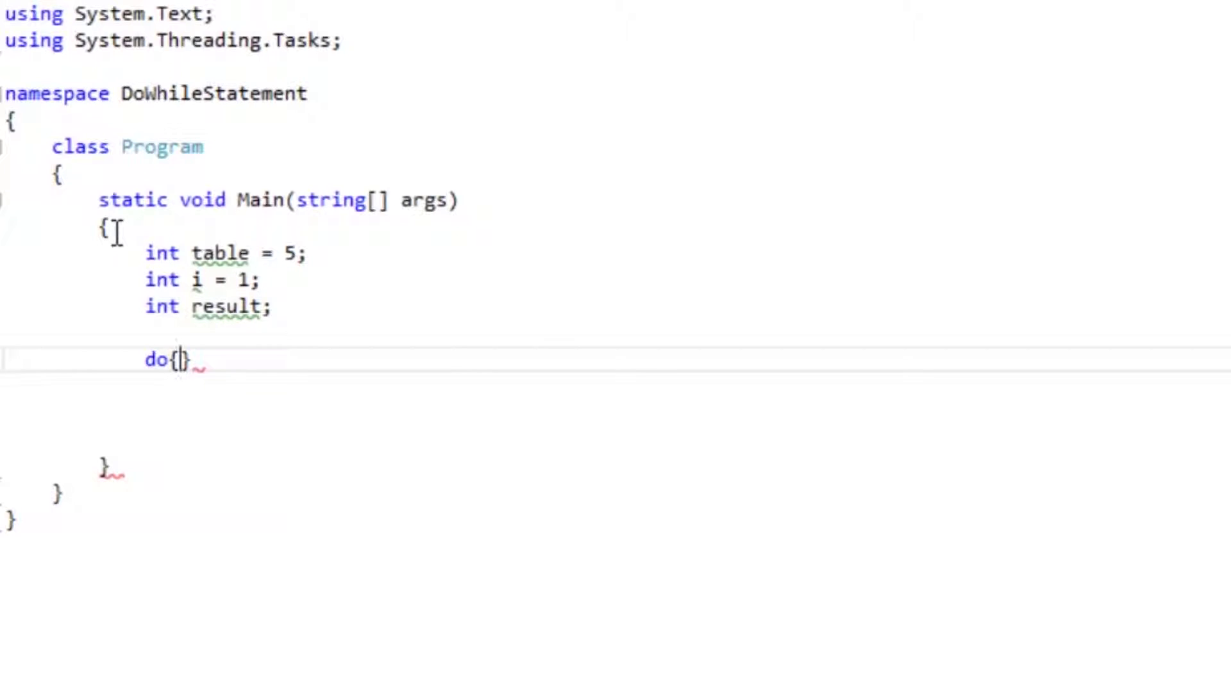
{"action": "key", "text": "Left"}
{"action": "key", "text": "Return"}
{"action": "key", "text": "Return"}
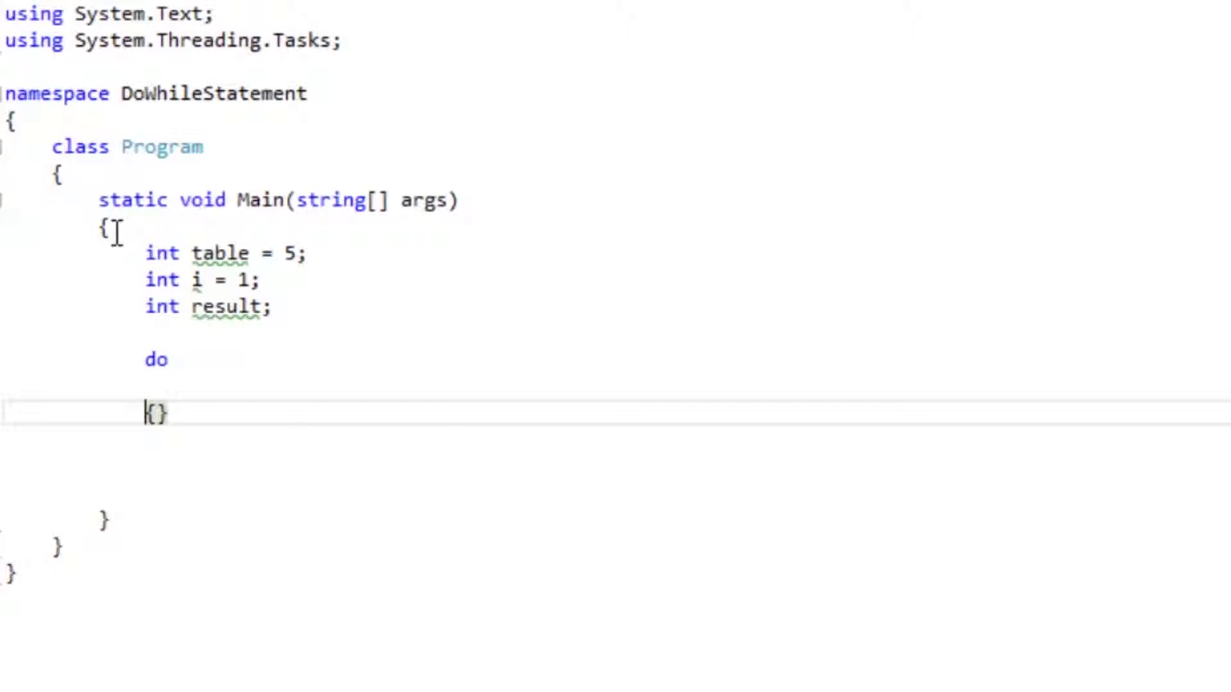
{"action": "key", "text": "Return"}
{"action": "key", "text": "Return"}
{"action": "key", "text": "Return"}
{"action": "key", "text": "Return"}
{"action": "key", "text": "Return"}
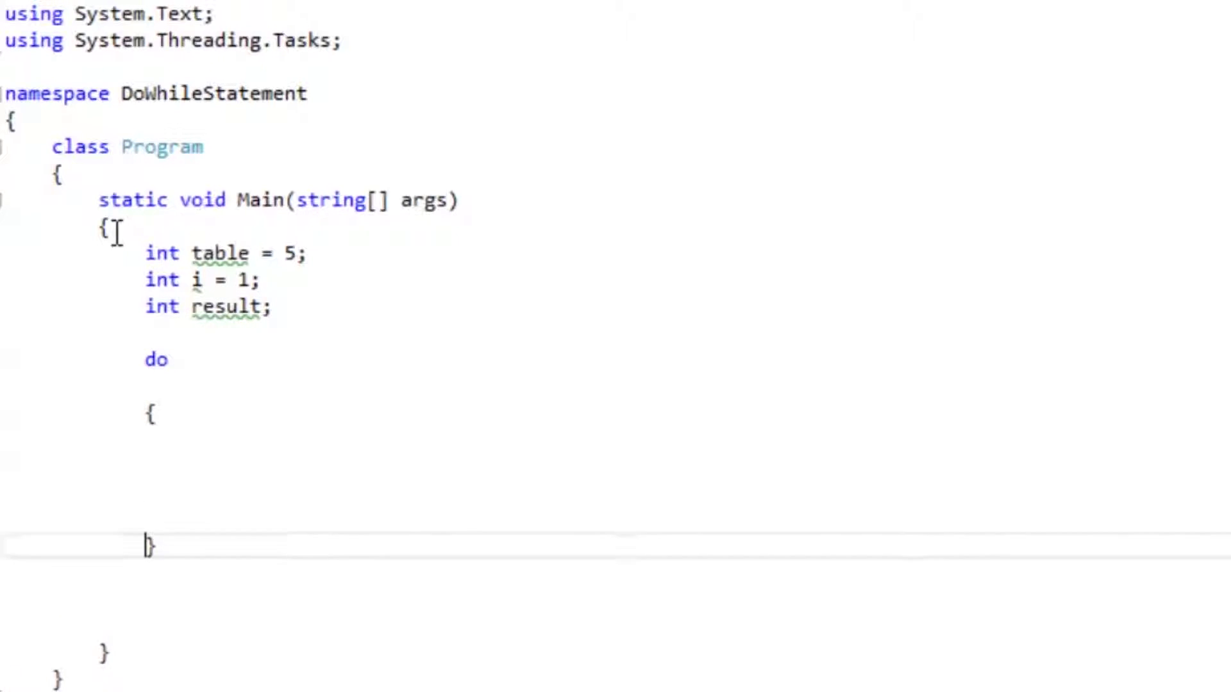
{"action": "key", "text": "Return"}
{"action": "key", "text": "Return"}
{"action": "key", "text": "Up"}
{"action": "key", "text": "Up"}
{"action": "key", "text": "Up"}
{"action": "key", "text": "Up"}
{"action": "key", "text": "Up"}
{"action": "key", "text": "Up"}
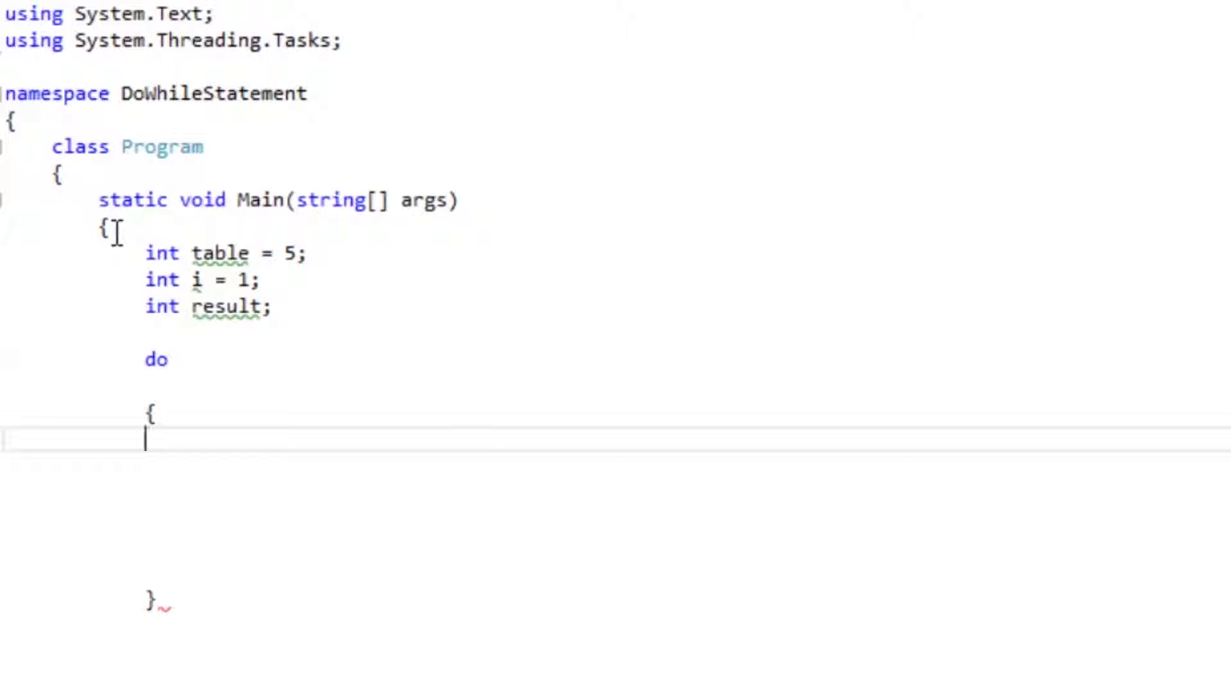
{"action": "type", "text": "result="}
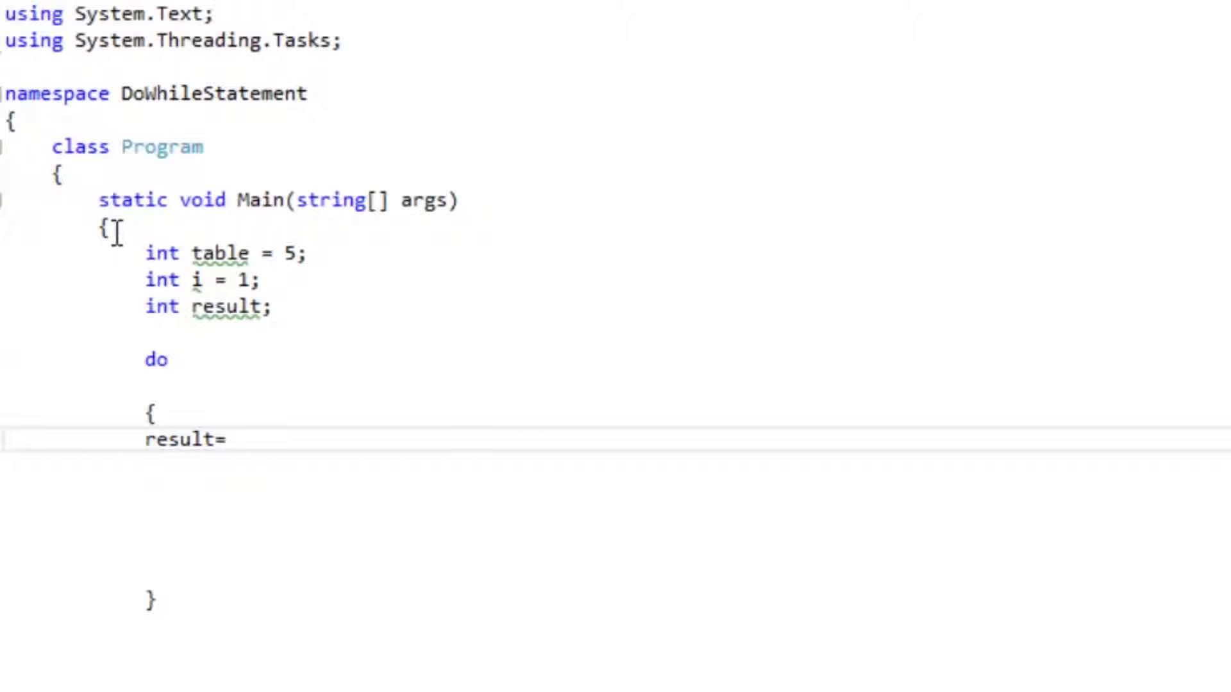
{"action": "type", "text": " table"}
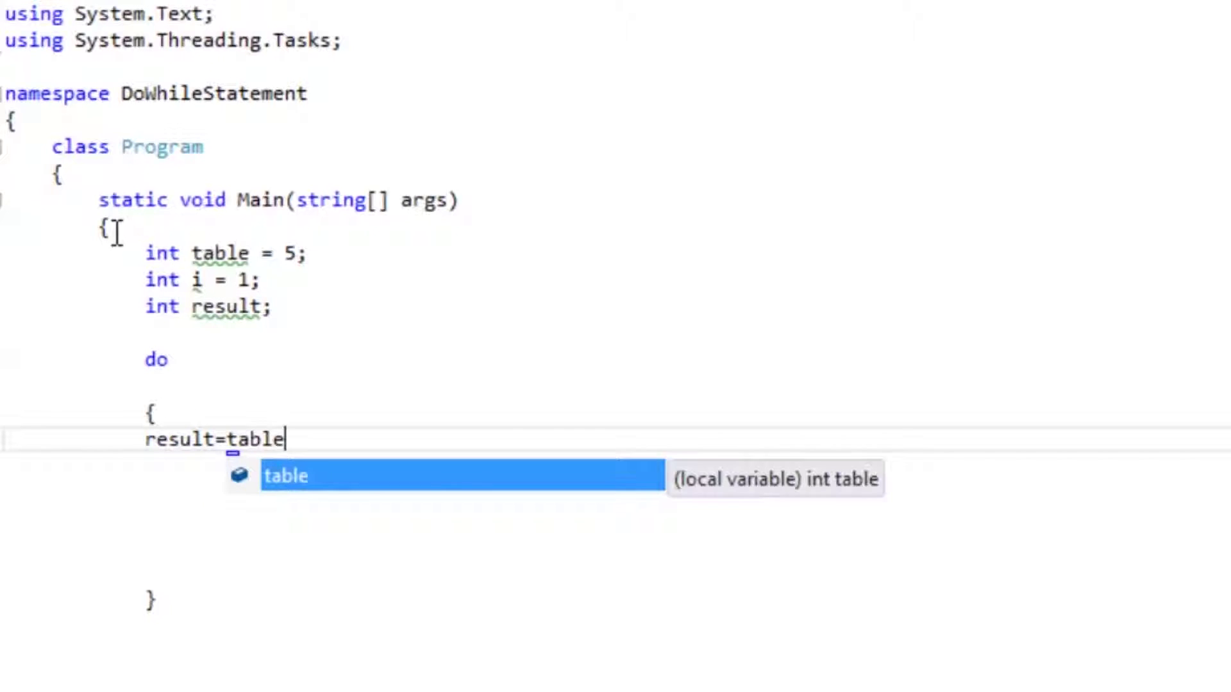
{"action": "type", "text": "*"}
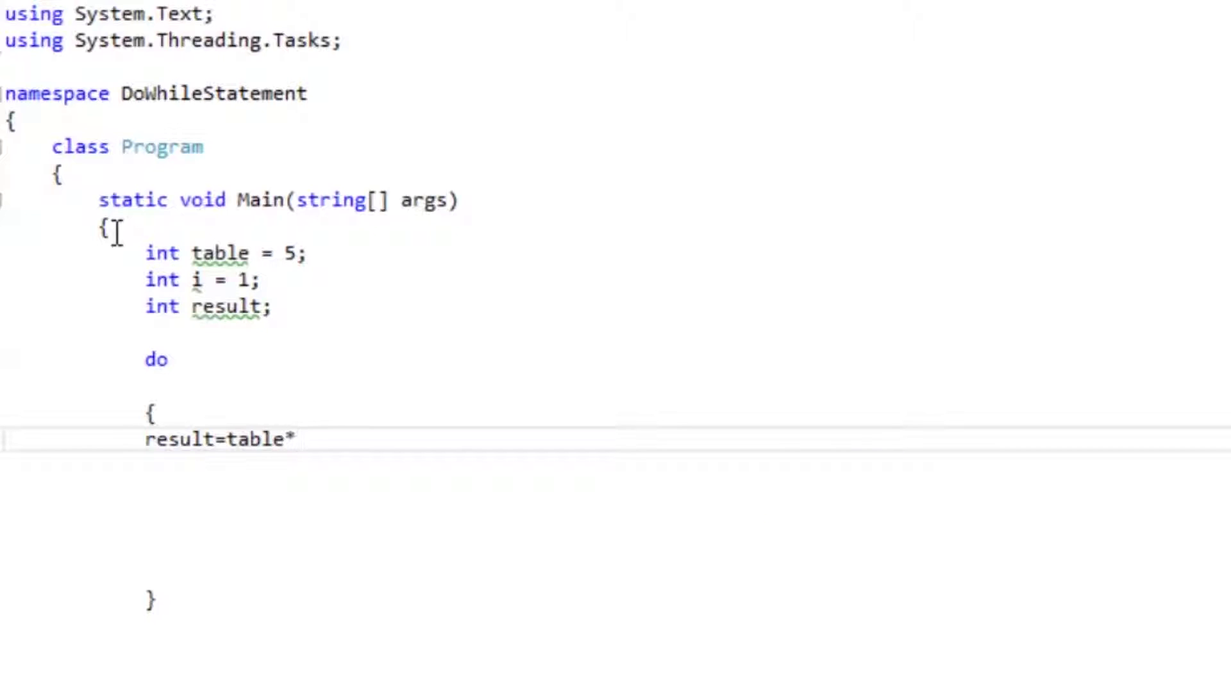
{"action": "type", "text": "i"}
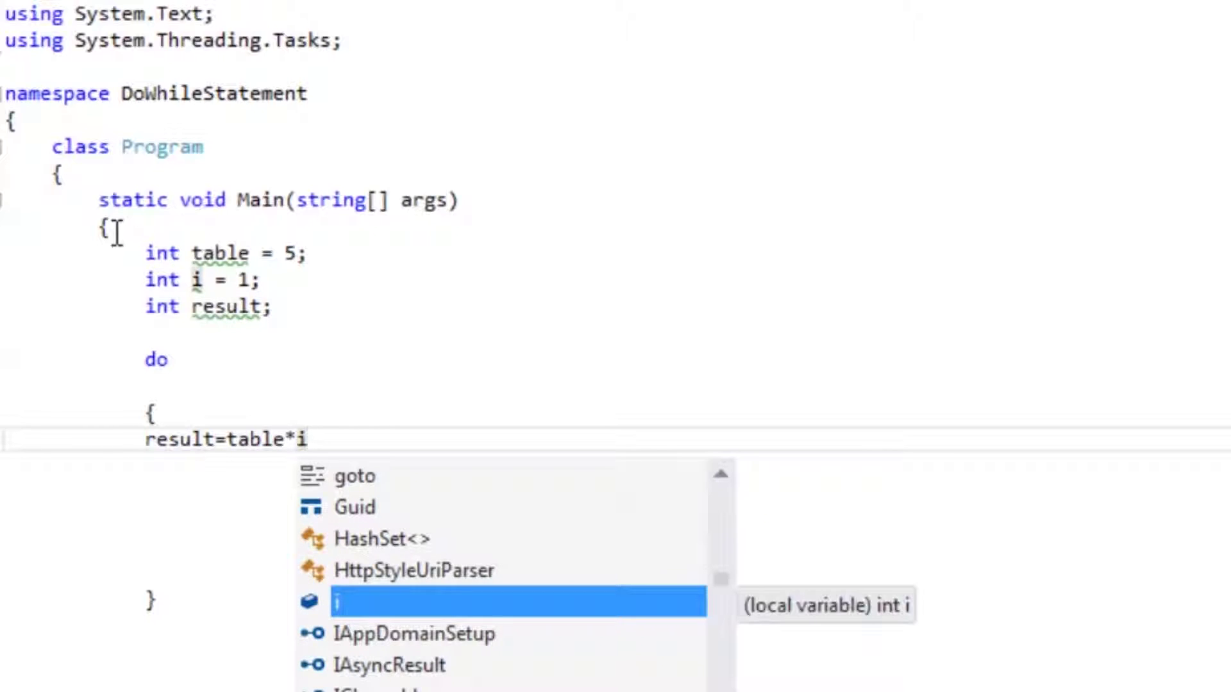
{"action": "key", "text": "Escape"}
{"action": "type", "text": ";"}
{"action": "key", "text": "Return"}
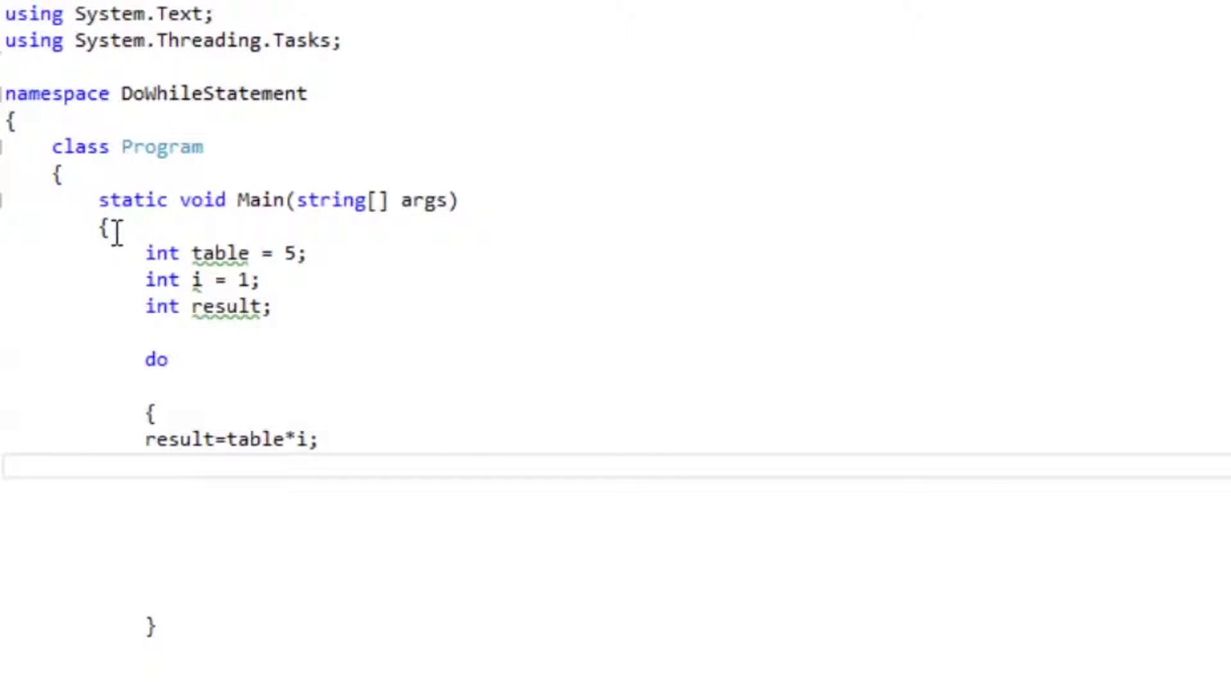
{"action": "type", "text": "Con"}
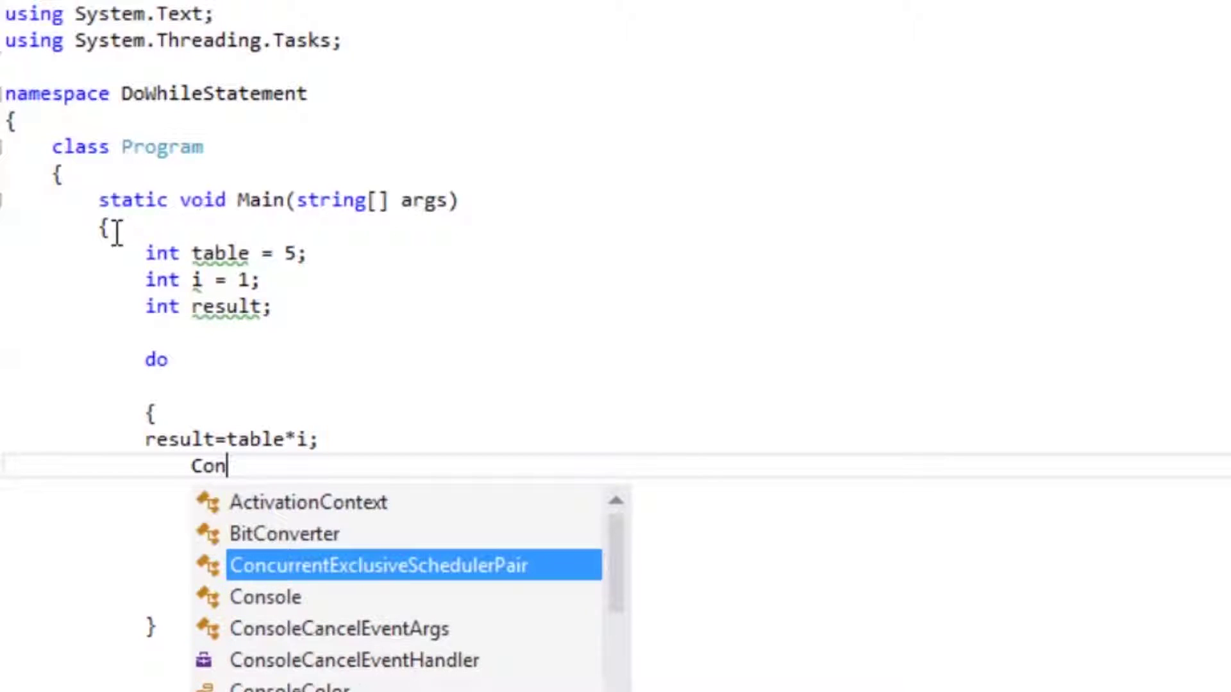
{"action": "type", "text": "sole."}
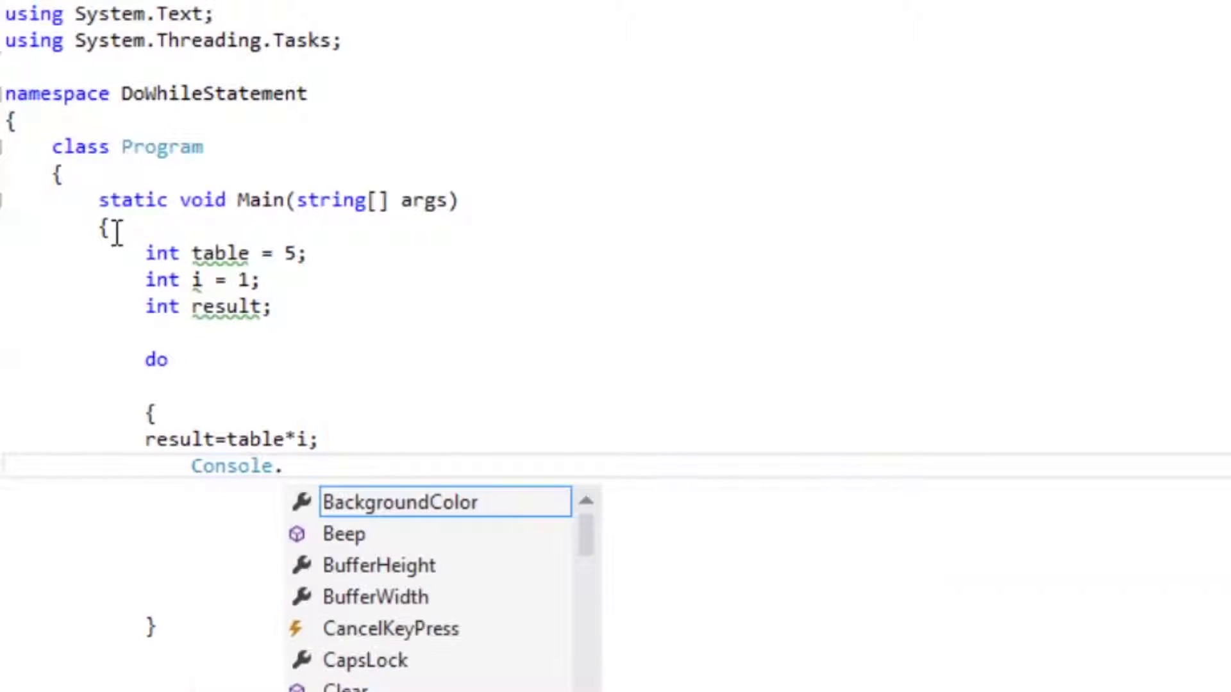
{"action": "type", "text": "wit"}
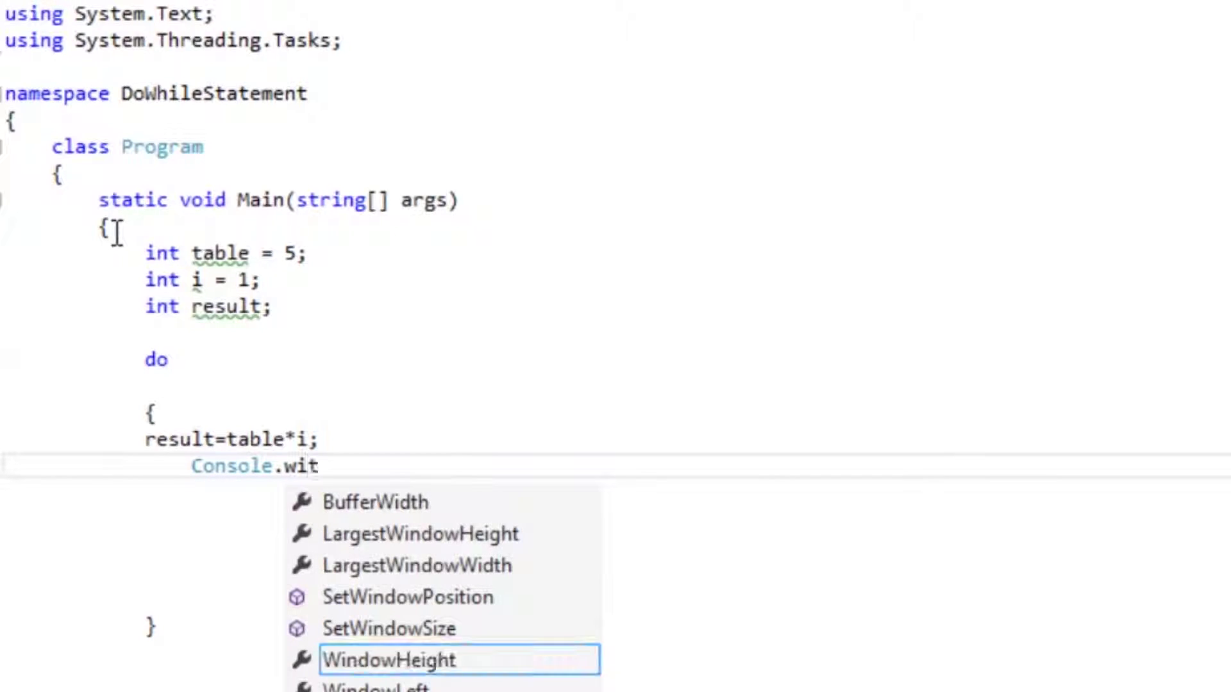
{"action": "type", "text": "e"}
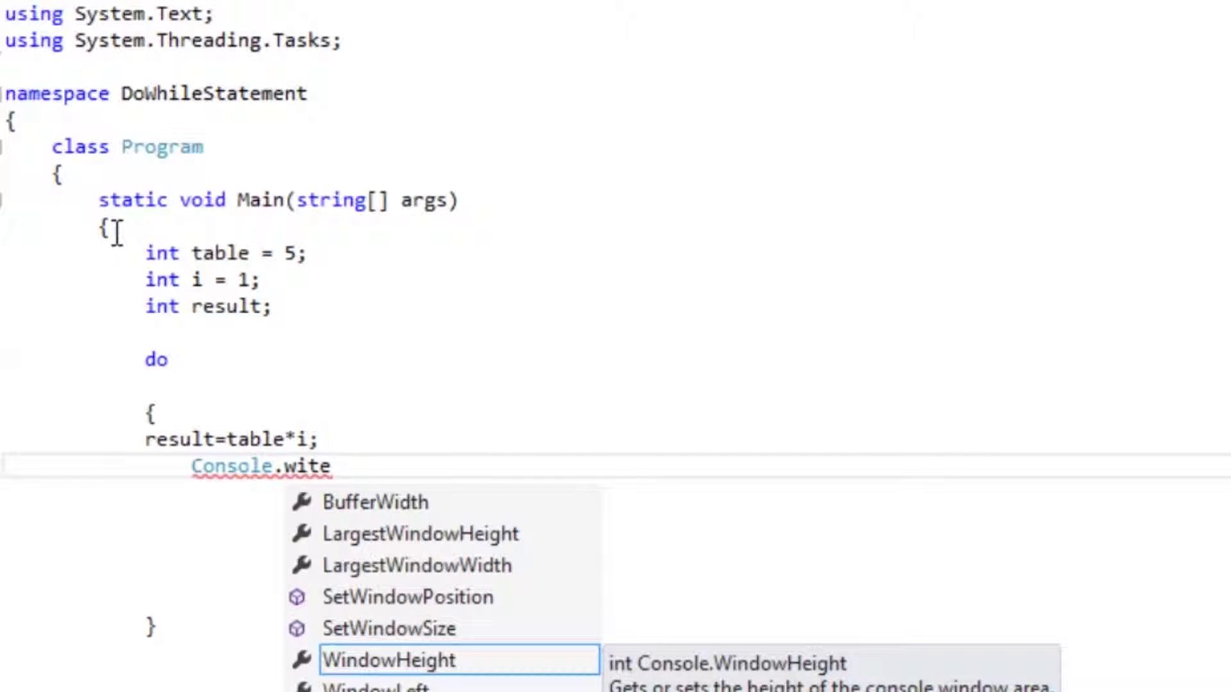
Step: Write Console.WriteLine("{0}*{1}={2}", table, i, result); inside the do block
{"action": "key", "text": "BackSpace"}
{"action": "key", "text": "BackSpace"}
{"action": "key", "text": "BackSpace"}
{"action": "key", "text": "BackSpace"}
{"action": "key", "text": "BackSpace"}
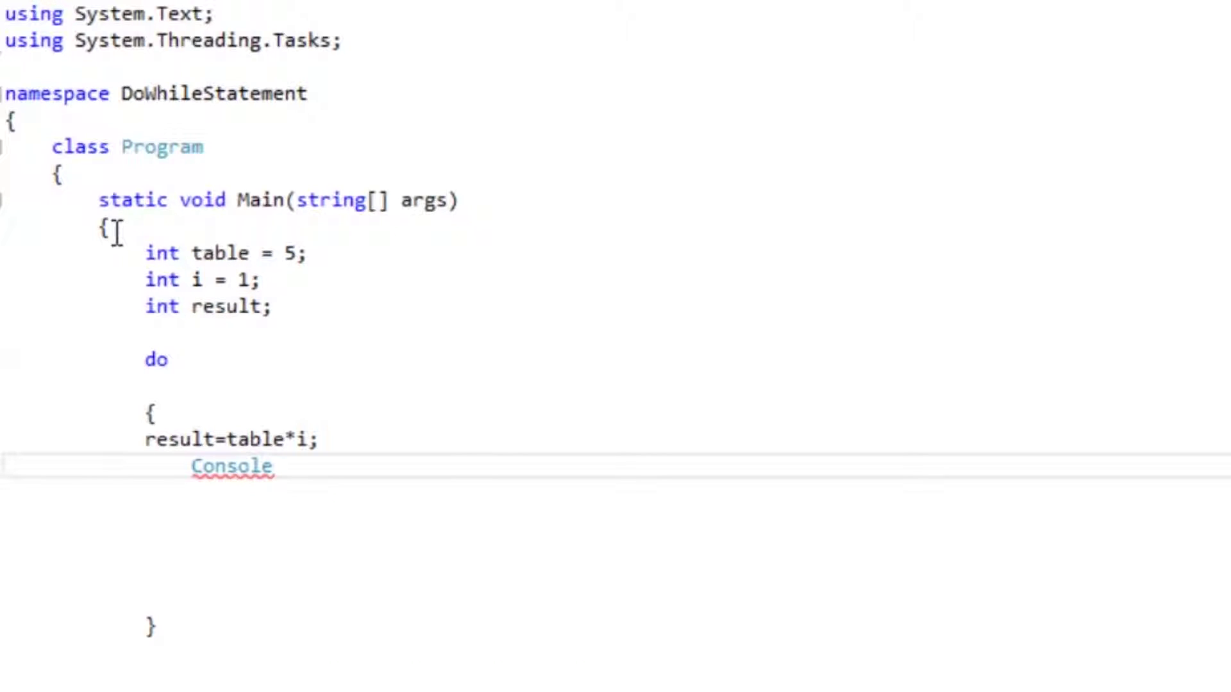
{"action": "type", "text": ".Wr"}
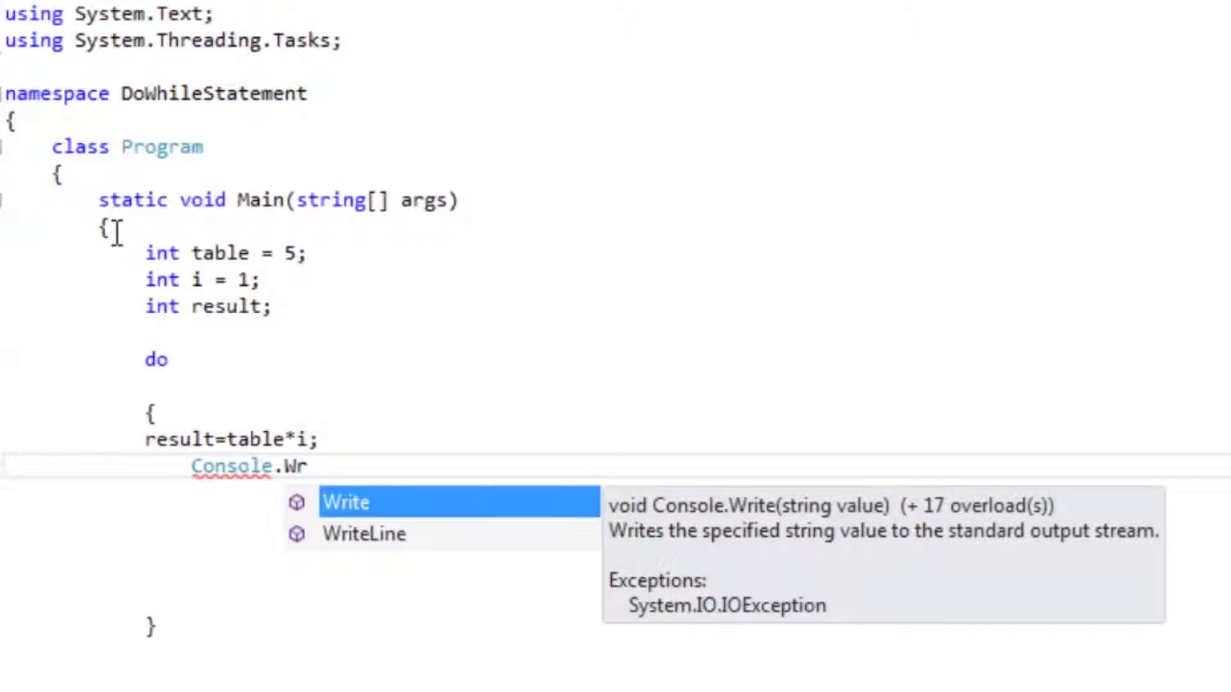
{"action": "key", "text": "Down"}
{"action": "key", "text": "Tab"}
{"action": "type", "text": "()"}
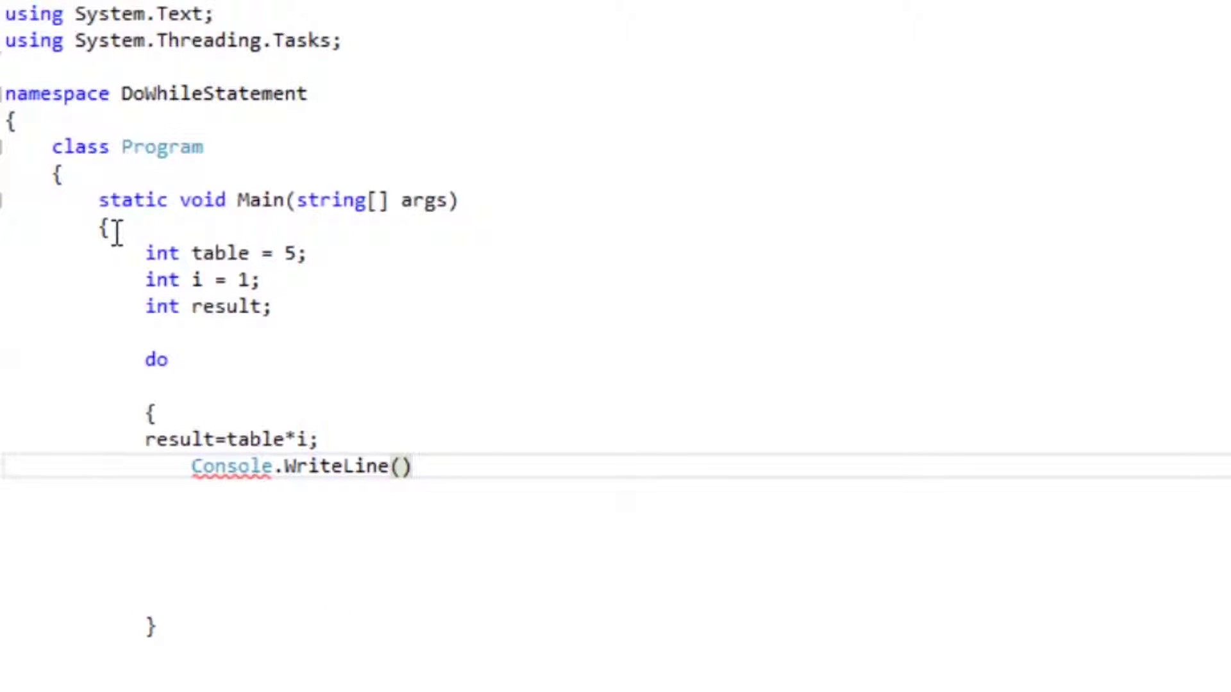
{"action": "key", "text": "Left"}
{"action": "type", "text": "\""}
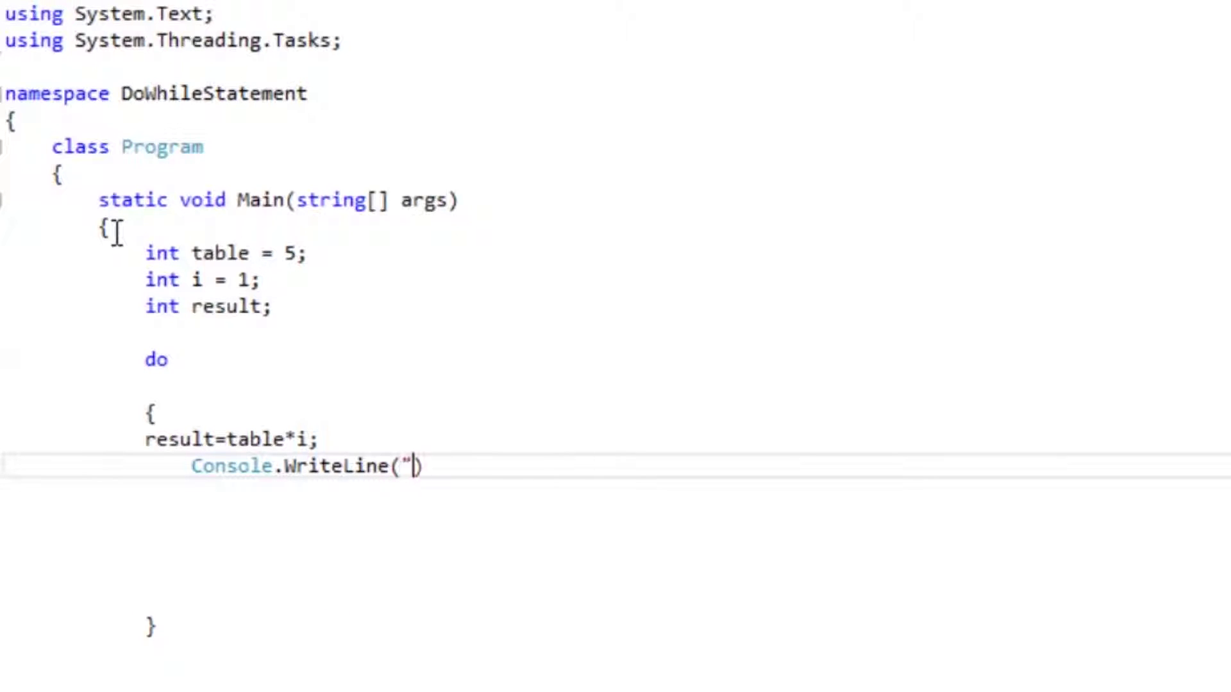
{"action": "type", "text": "\""}
{"action": "key", "text": "Left"}
{"action": "type", "text": "{}"}
{"action": "type", "text": "0"}
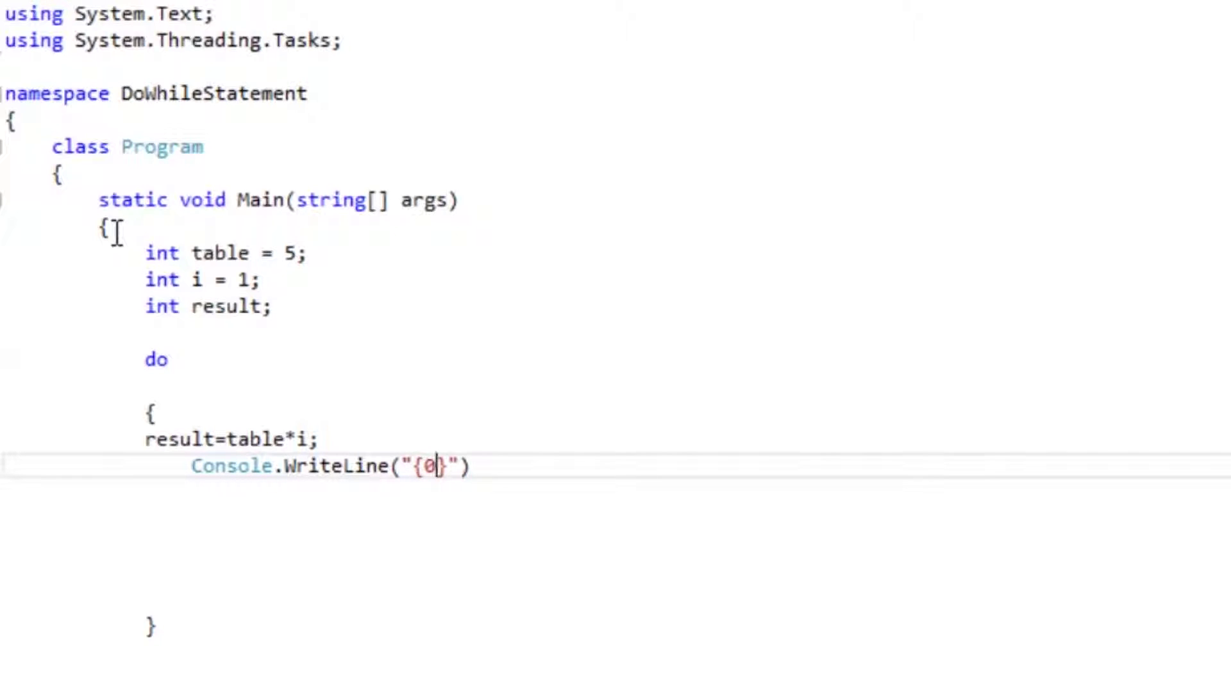
{"action": "key", "text": "Right"}
{"action": "type", "text": "*"}
{"action": "type", "text": "{}"}
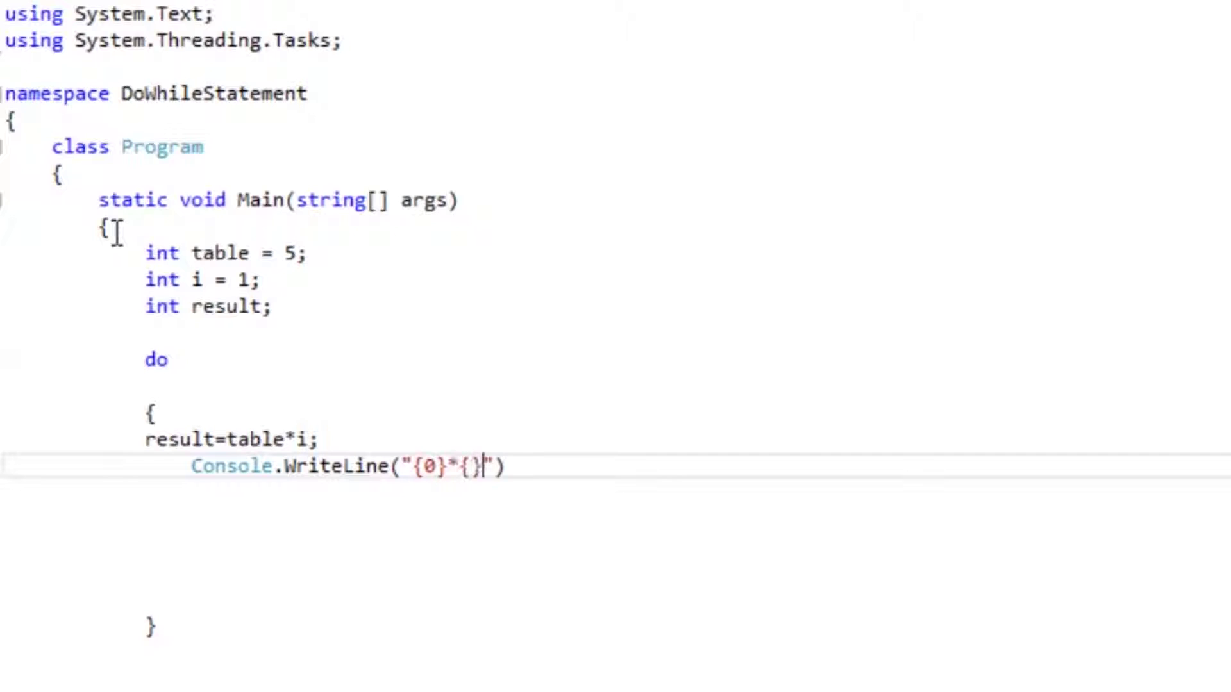
{"action": "key", "text": "Left"}
{"action": "type", "text": "1"}
{"action": "key", "text": "Right"}
{"action": "type", "text": "="}
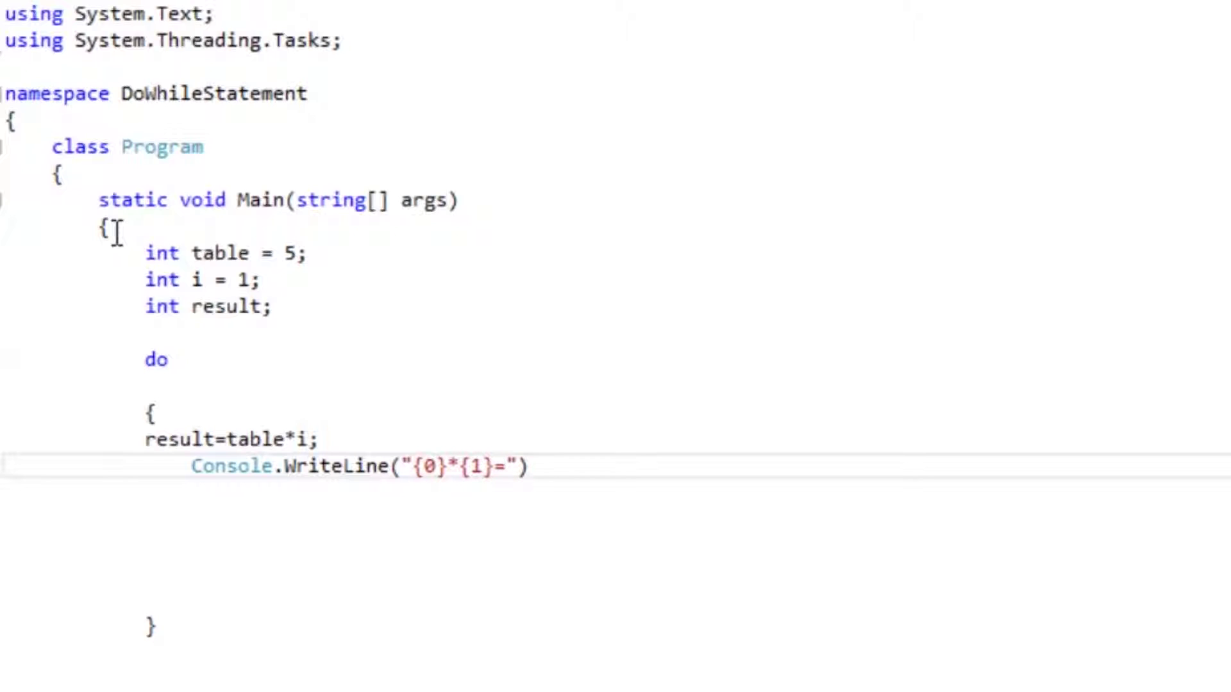
{"action": "type", "text": "{"}
{"action": "type", "text": "}"}
{"action": "key", "text": "Left"}
{"action": "type", "text": "2"}
{"action": "key", "text": "Right"}
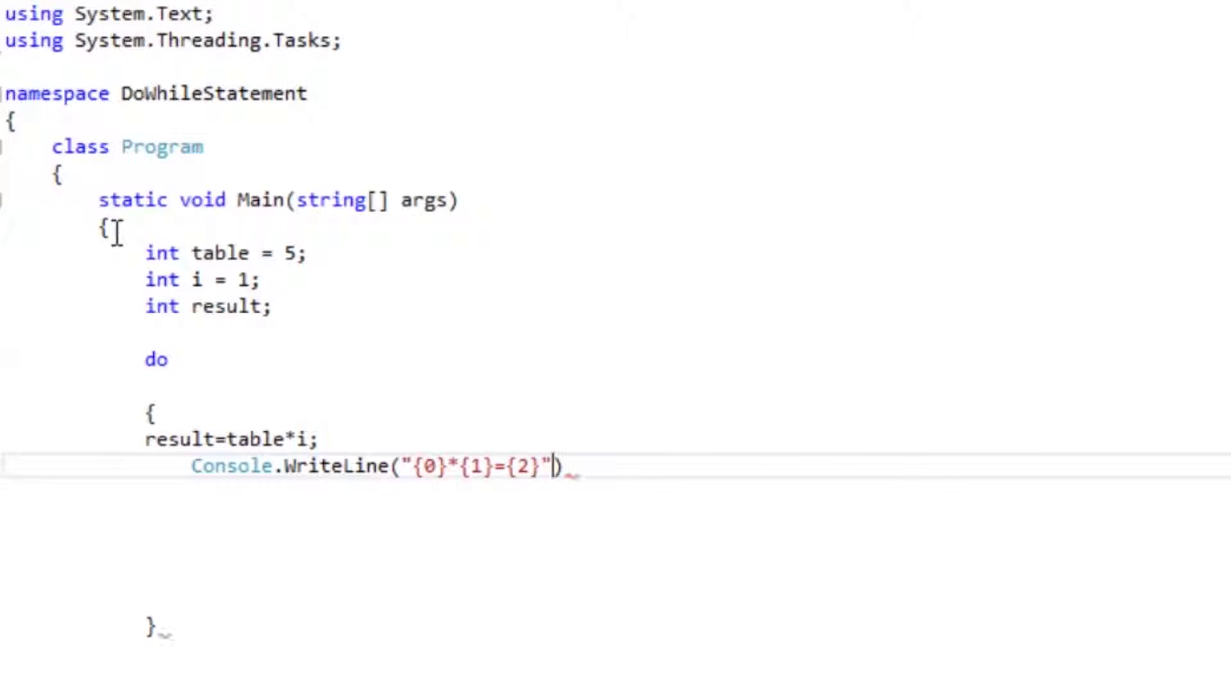
{"action": "type", "text": ","}
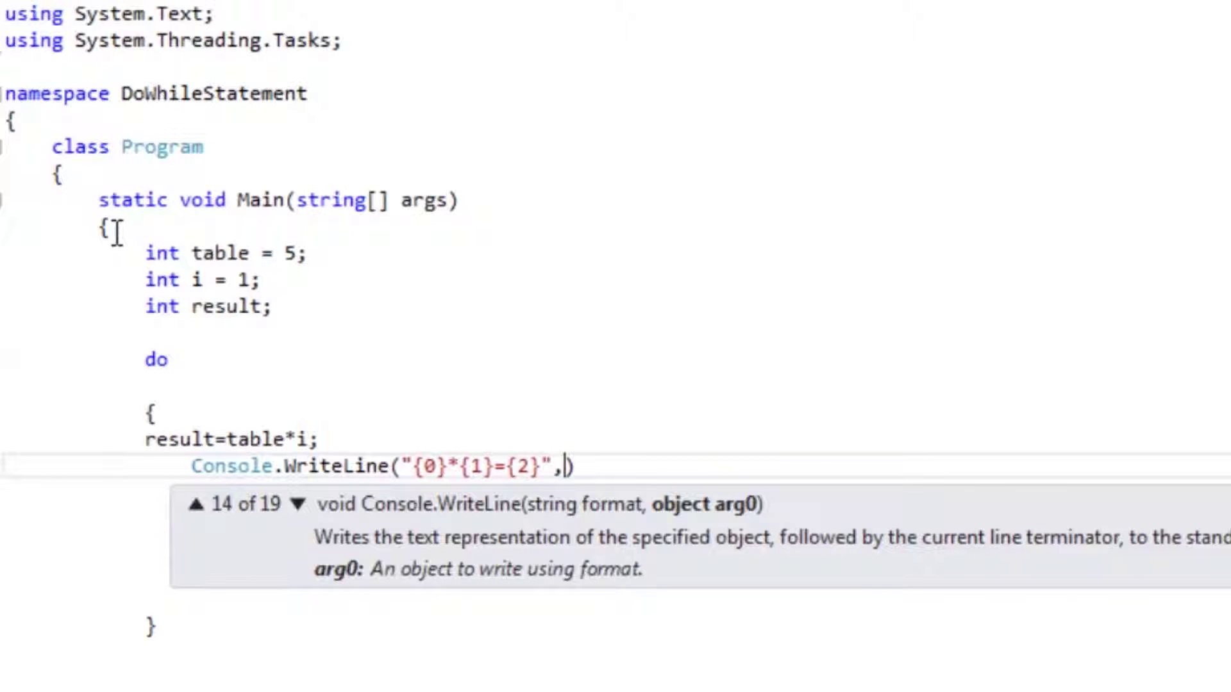
{"action": "type", "text": "table"}
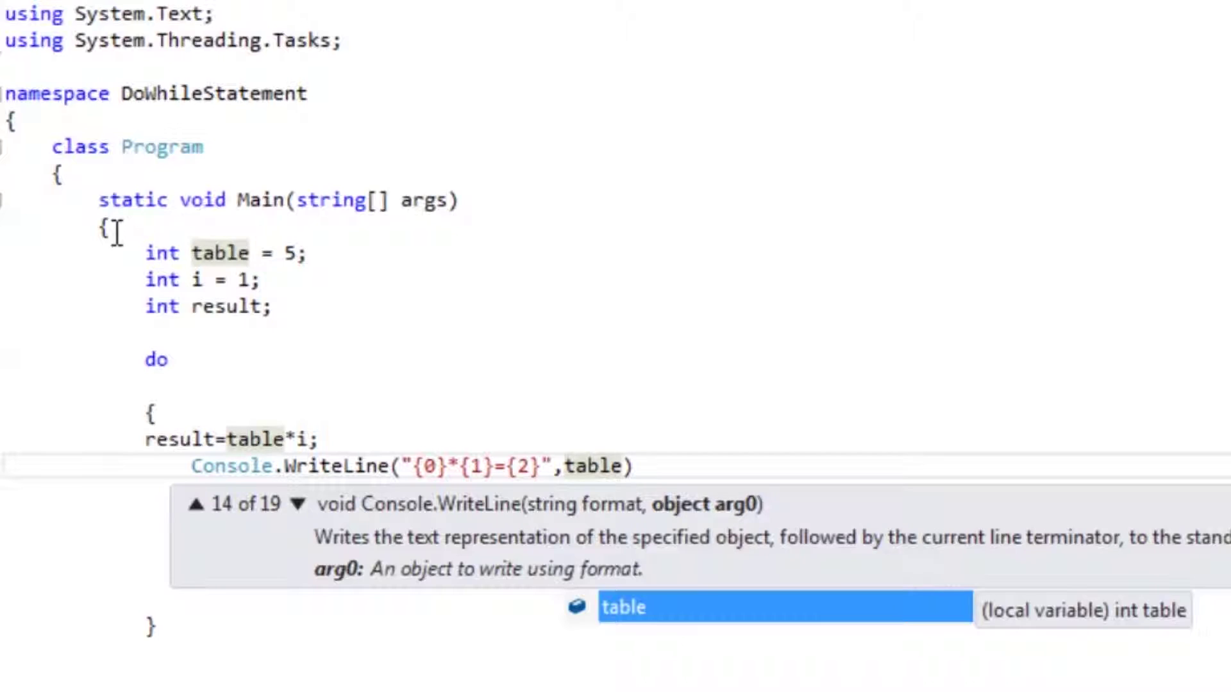
{"action": "type", "text": ",i"}
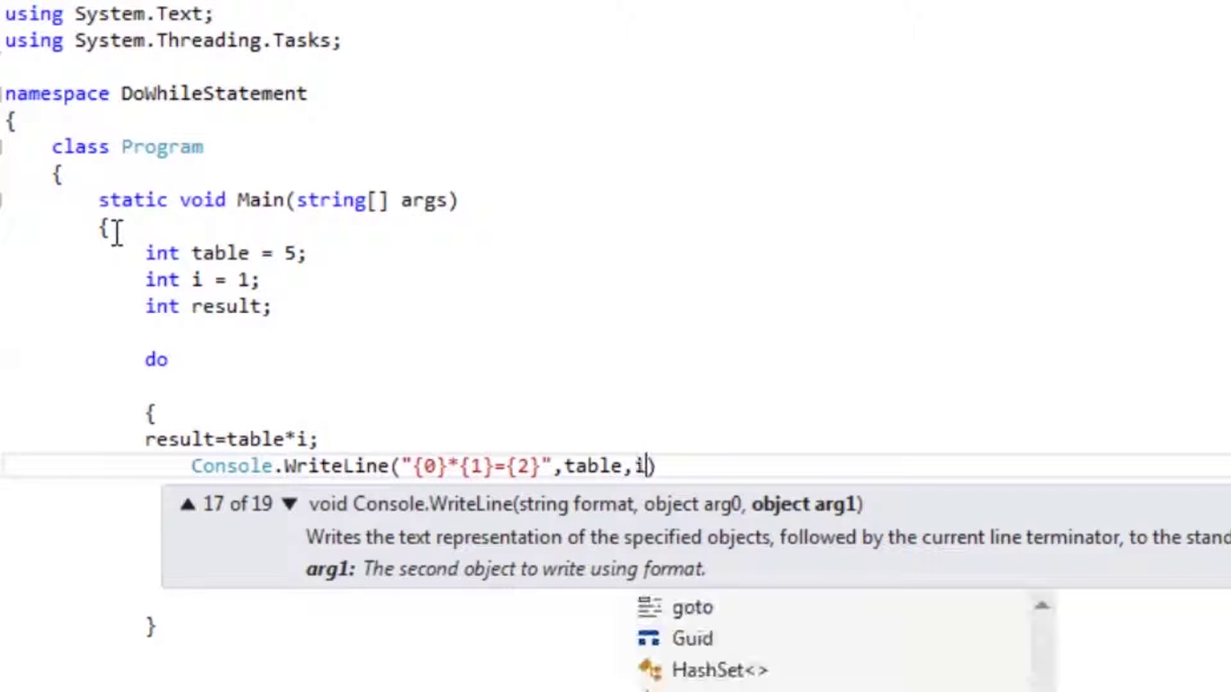
{"action": "type", "text": ","}
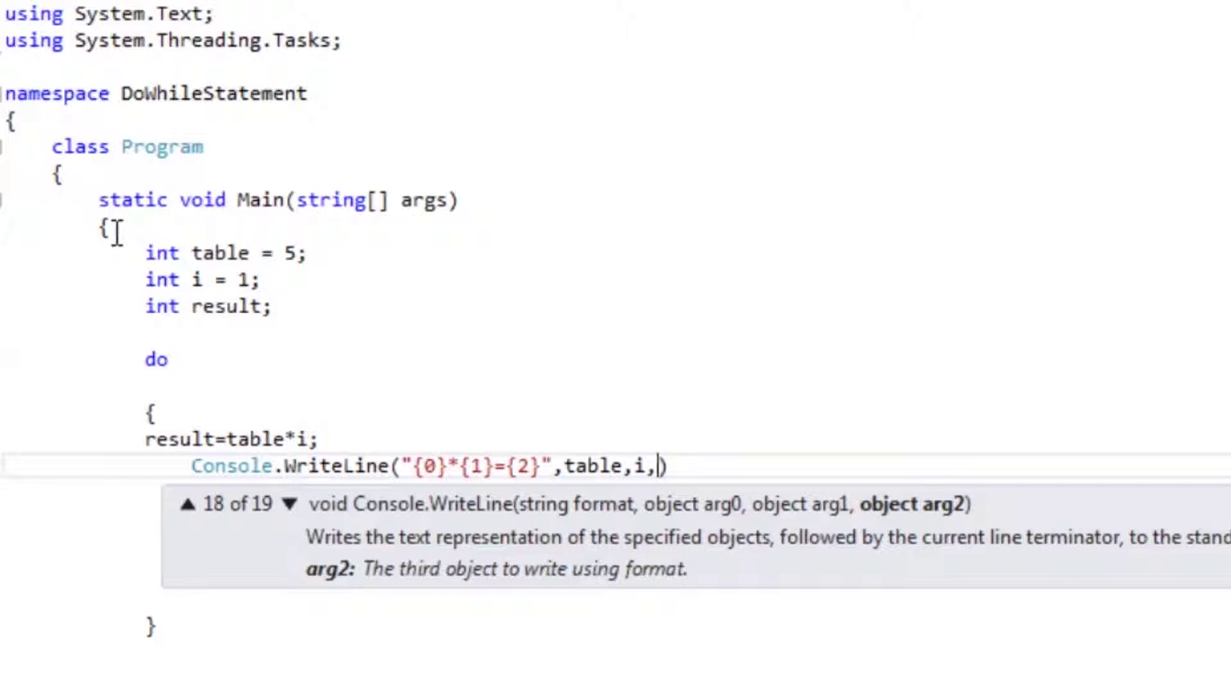
{"action": "type", "text": "result)"}
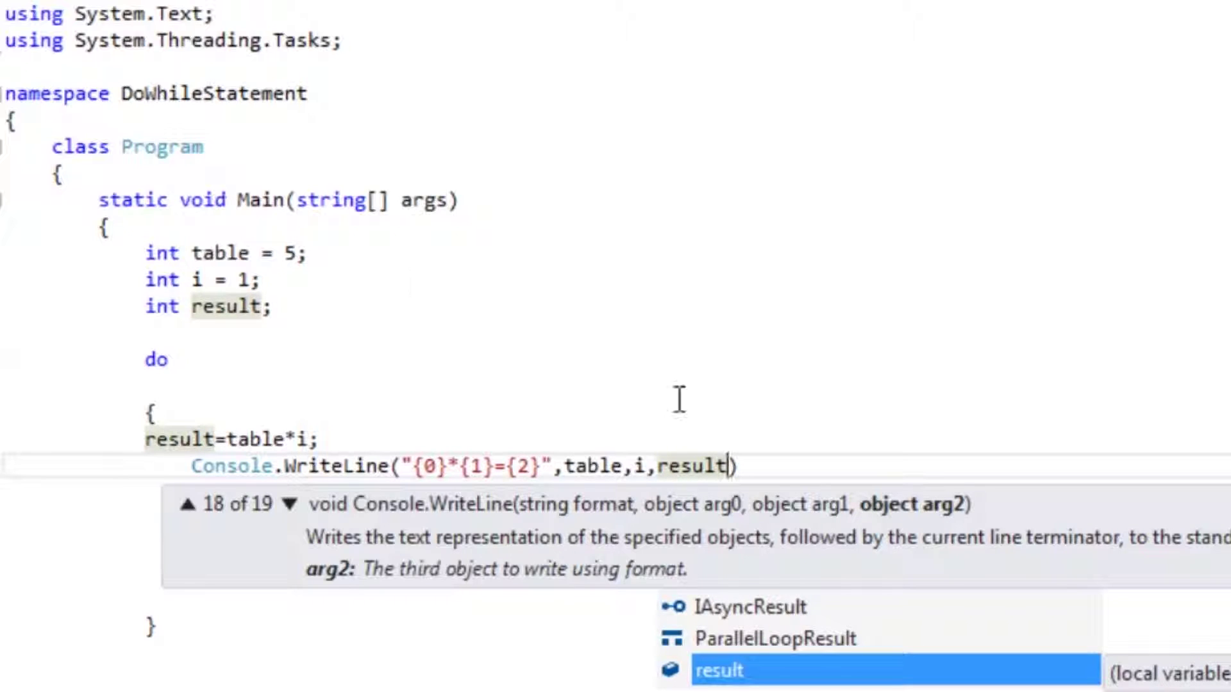
{"action": "type", "text": ";"}
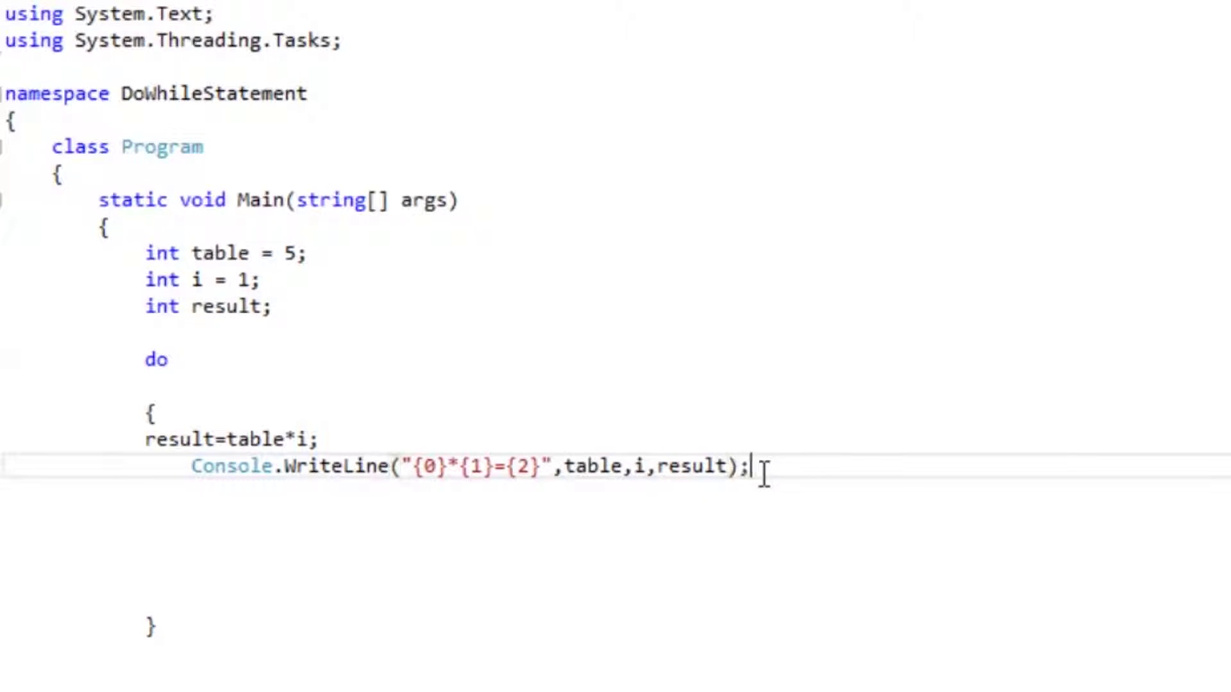
{"action": "key", "text": "Return"}
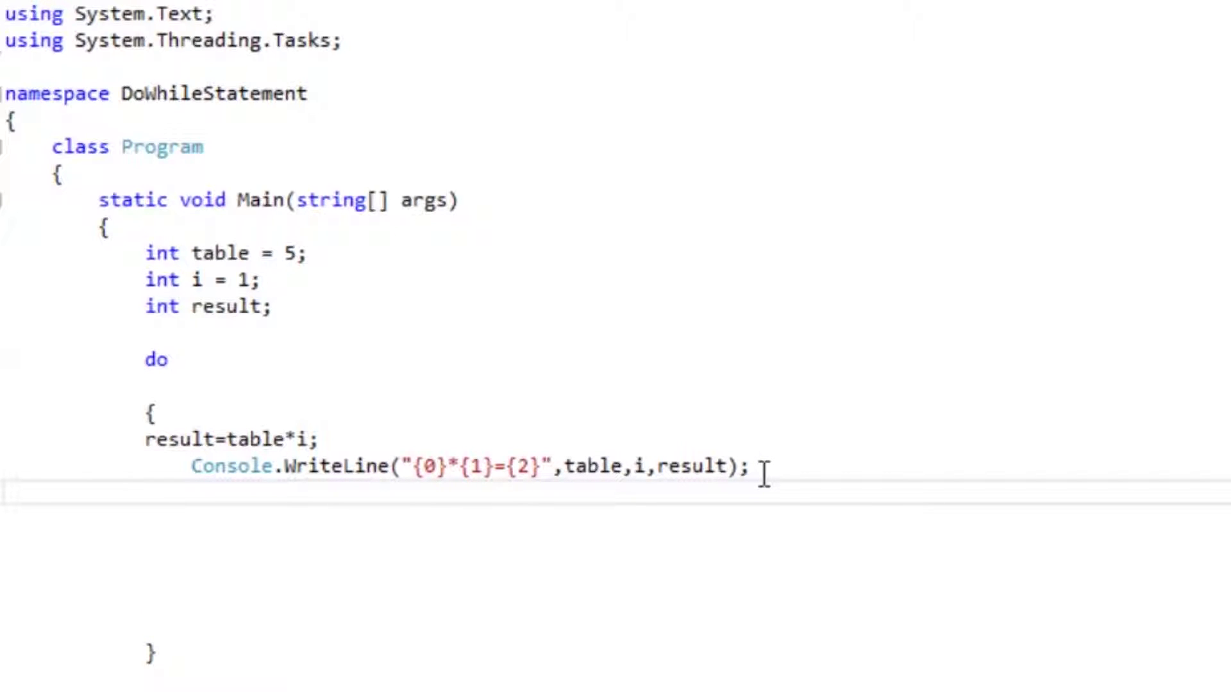
{"action": "type", "text": "i"}
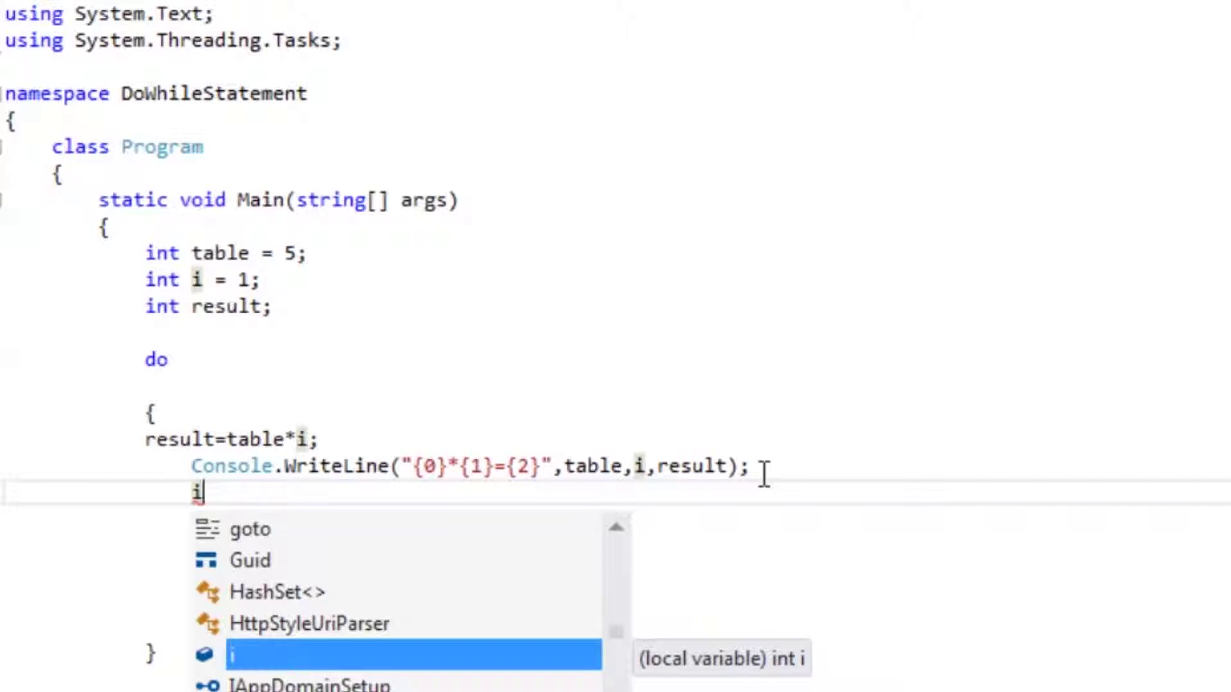
{"action": "type", "text": "++"}
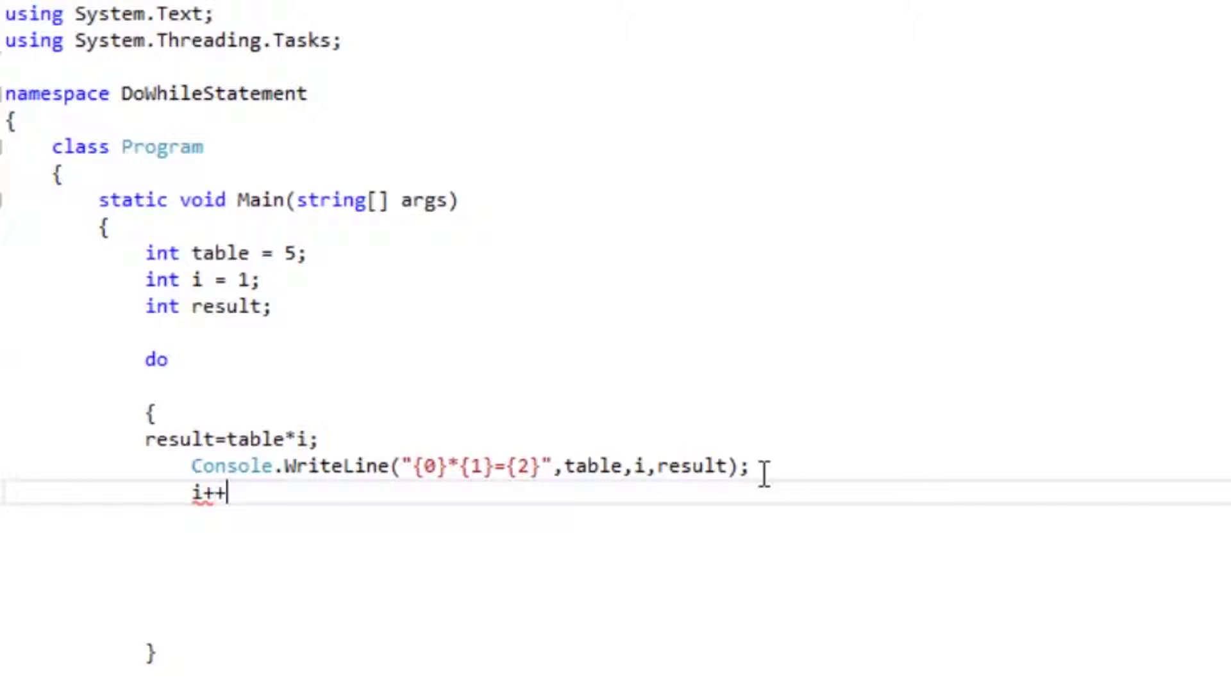
{"action": "type", "text": ";"}
Step: Add i++; after the WriteLine call and remove the extra blank lines in the loop
{"action": "key", "text": "Return"}
{"action": "key", "text": "Delete"}
{"action": "key", "text": "Delete"}
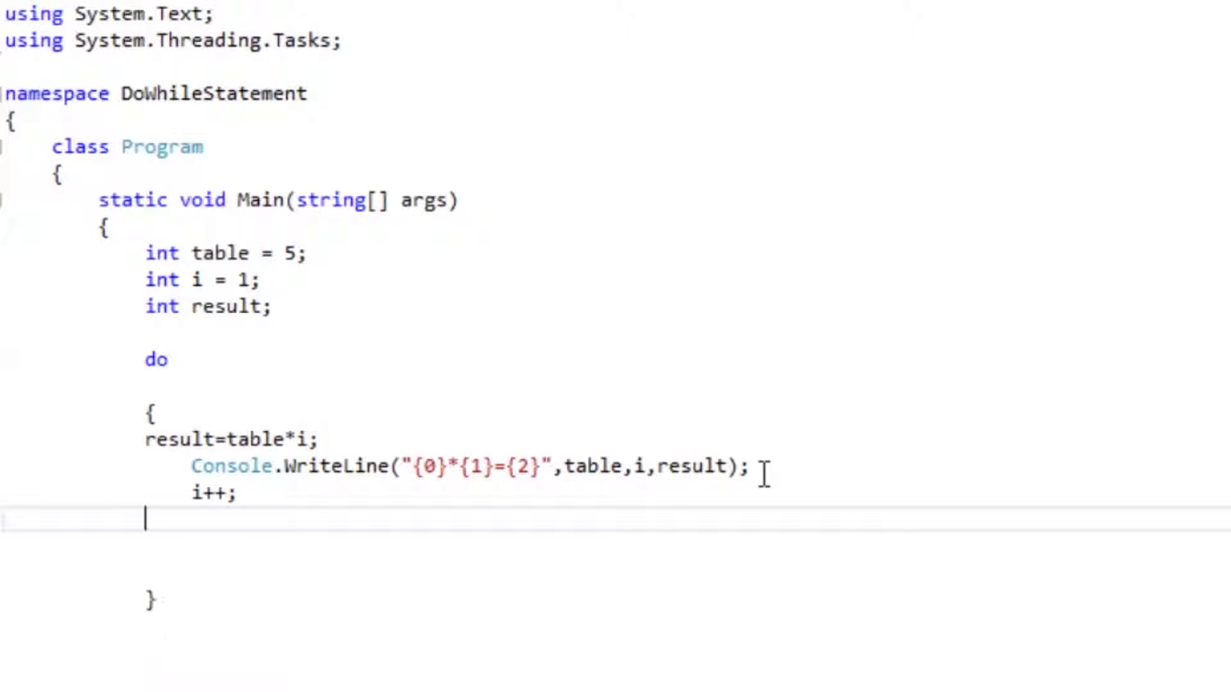
{"action": "key", "text": "Delete"}
{"action": "key", "text": "Delete"}
Step: Add while (i <= 10); after the do block's closing brace
{"action": "left_click", "coordinate": [189, 545]}
{"action": "key", "text": "Return"}
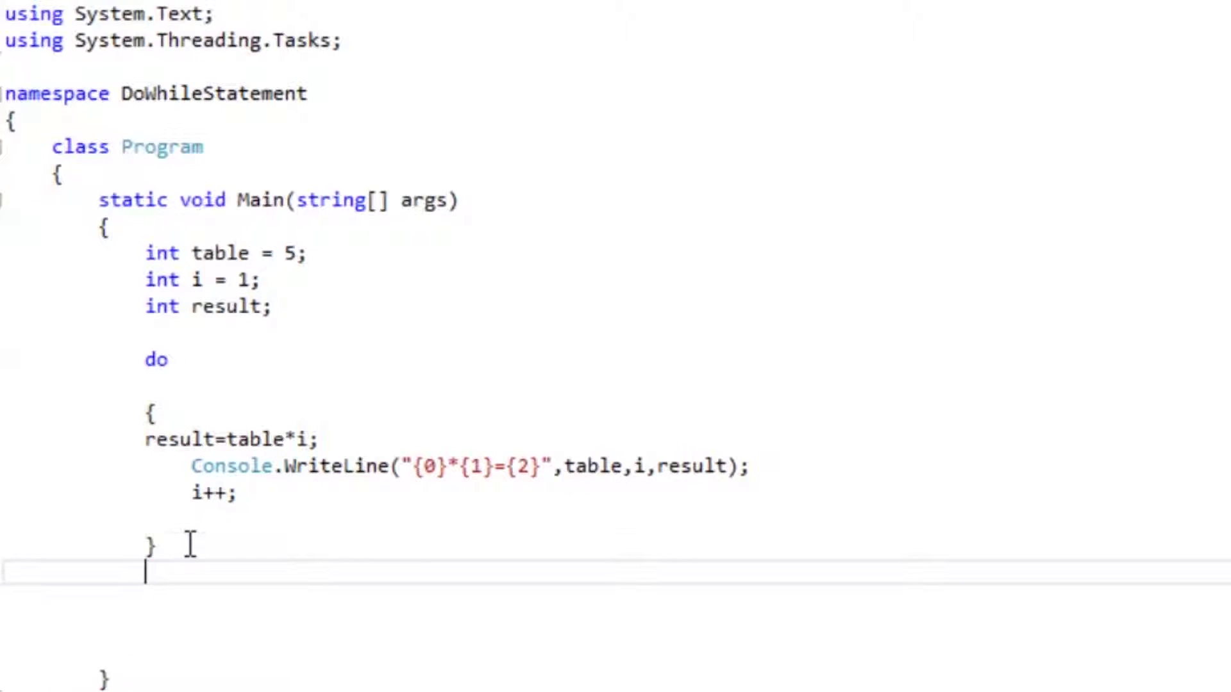
{"action": "type", "text": "whi"}
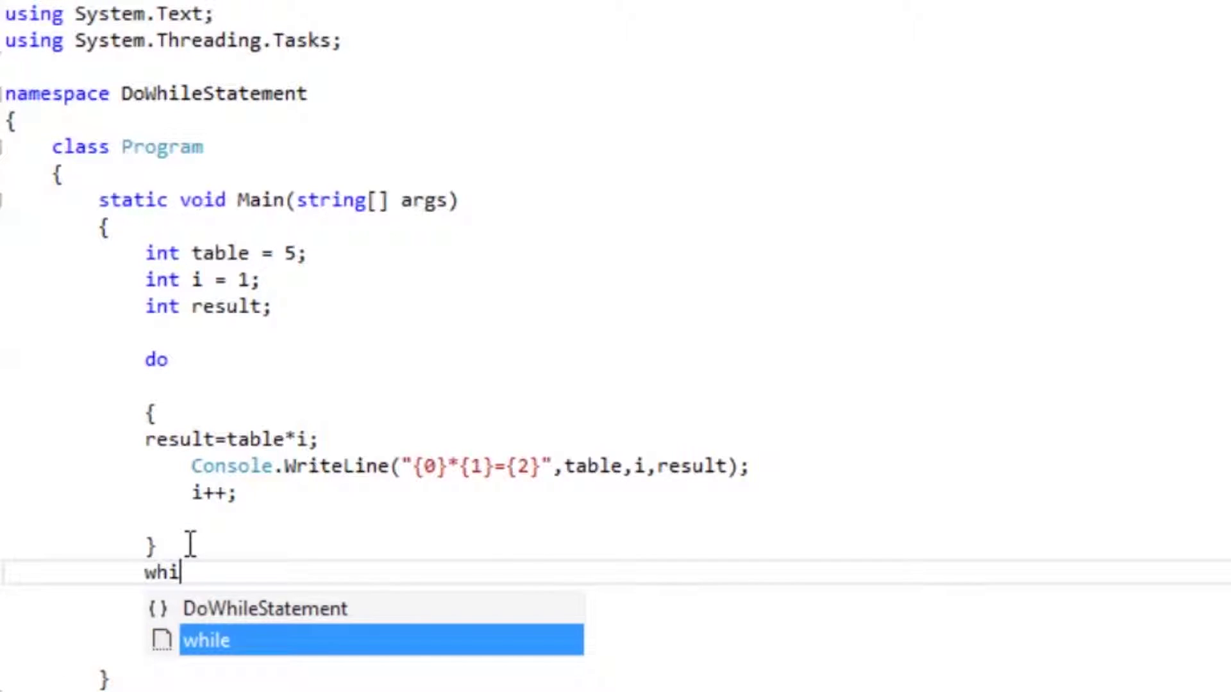
{"action": "type", "text": "le"}
{"action": "key", "text": "Escape"}
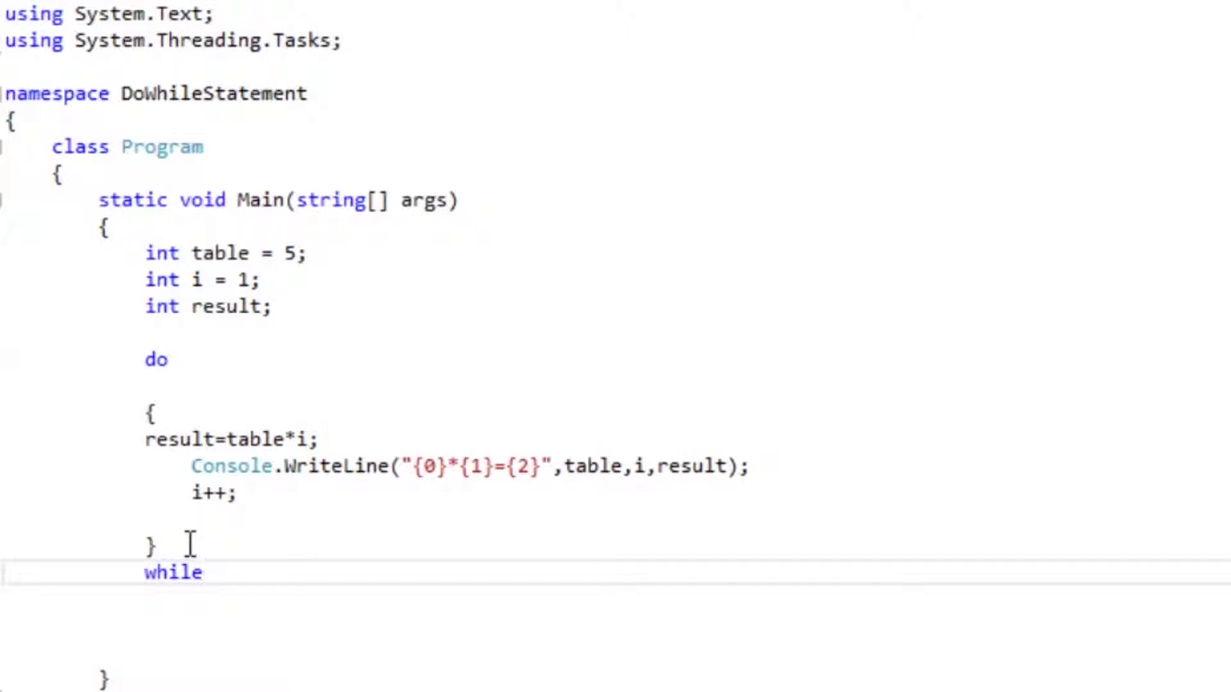
{"action": "type", "text": "(i"}
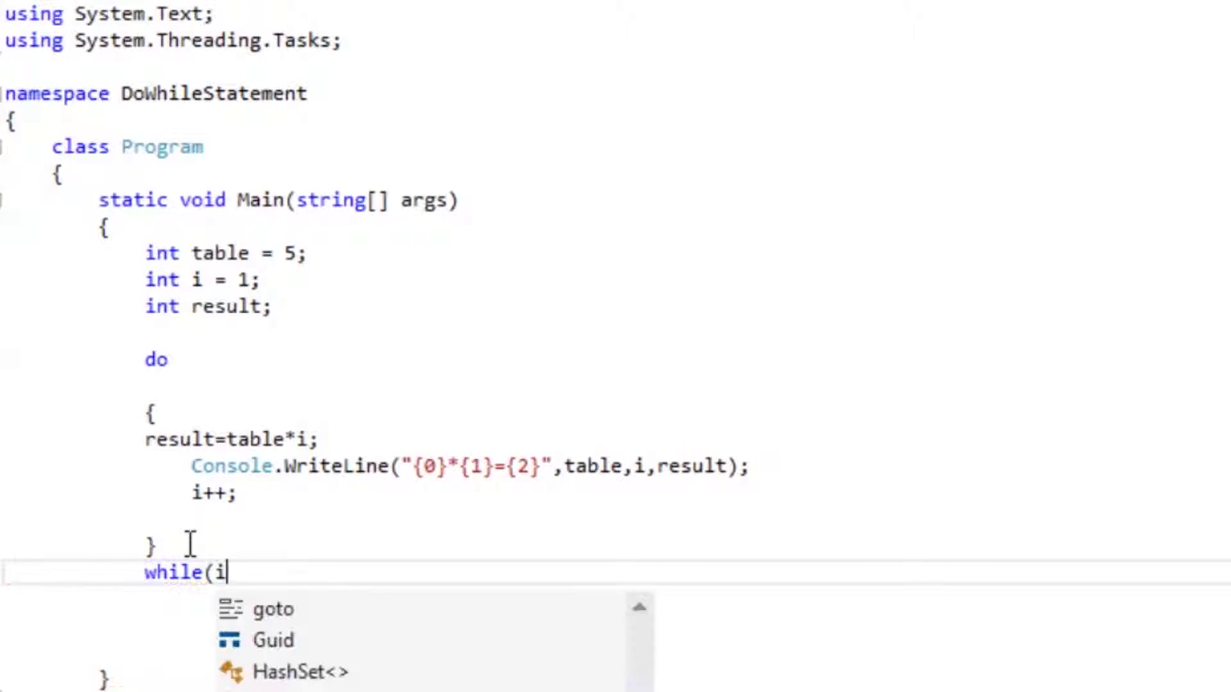
{"action": "type", "text": "<"}
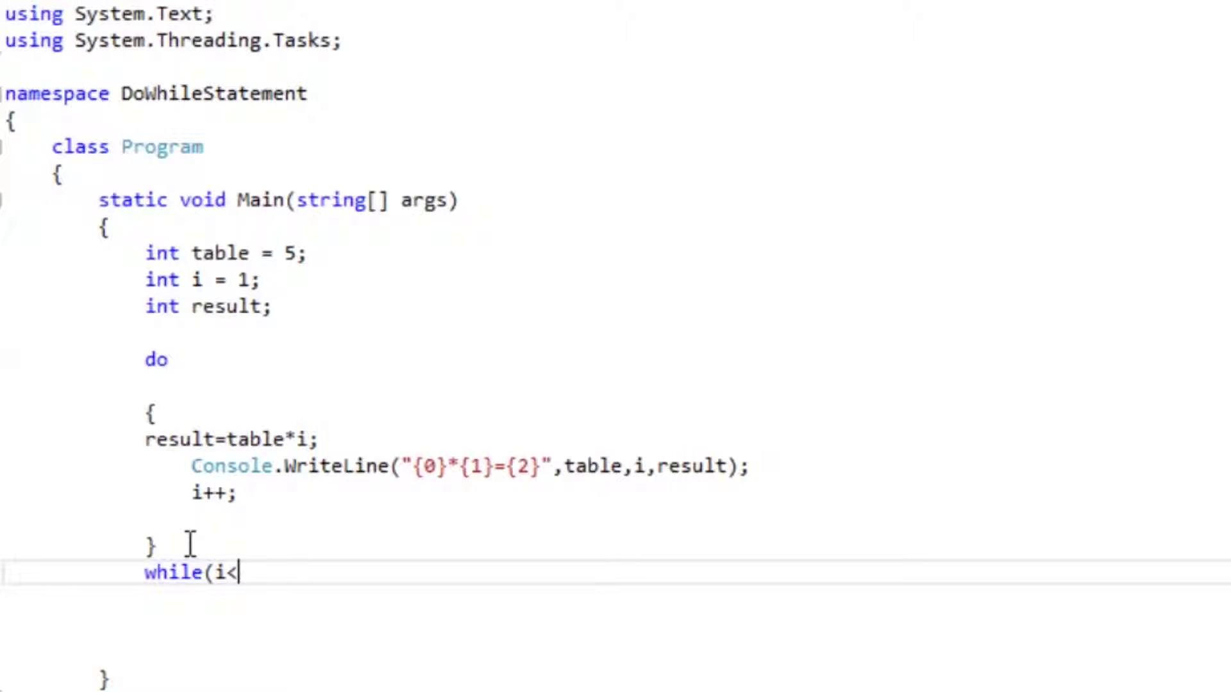
{"action": "type", "text": "= 10"}
{"action": "type", "text": ")"}
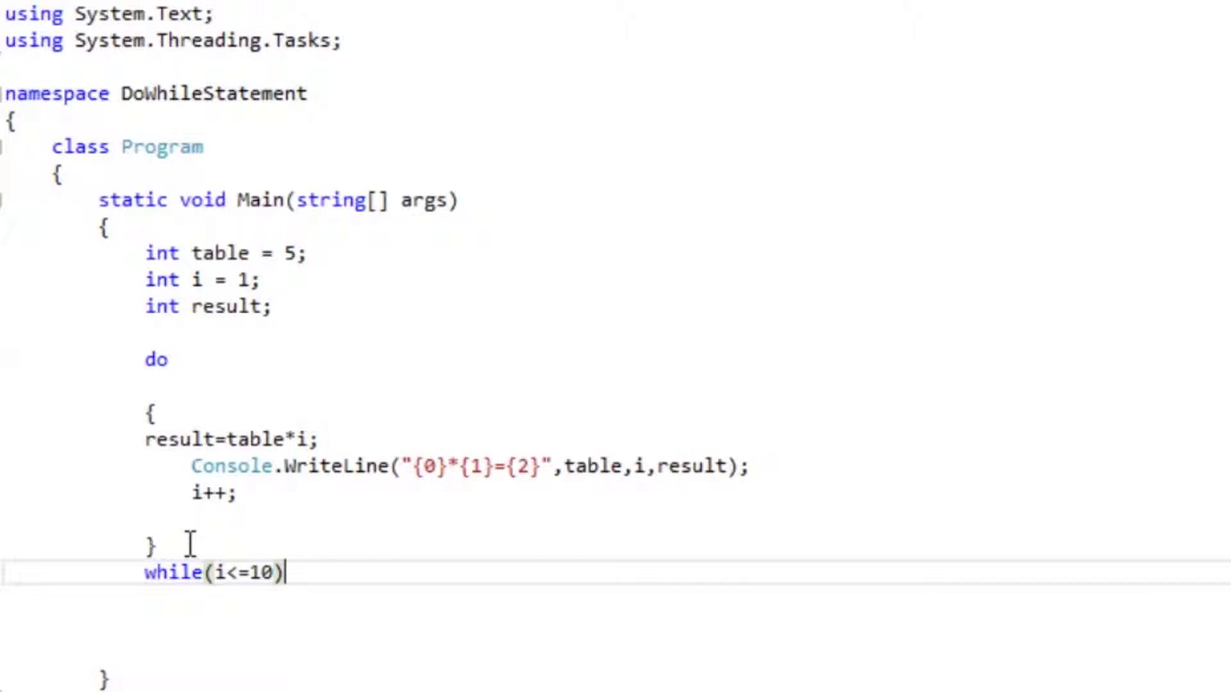
{"action": "type", "text": ";"}
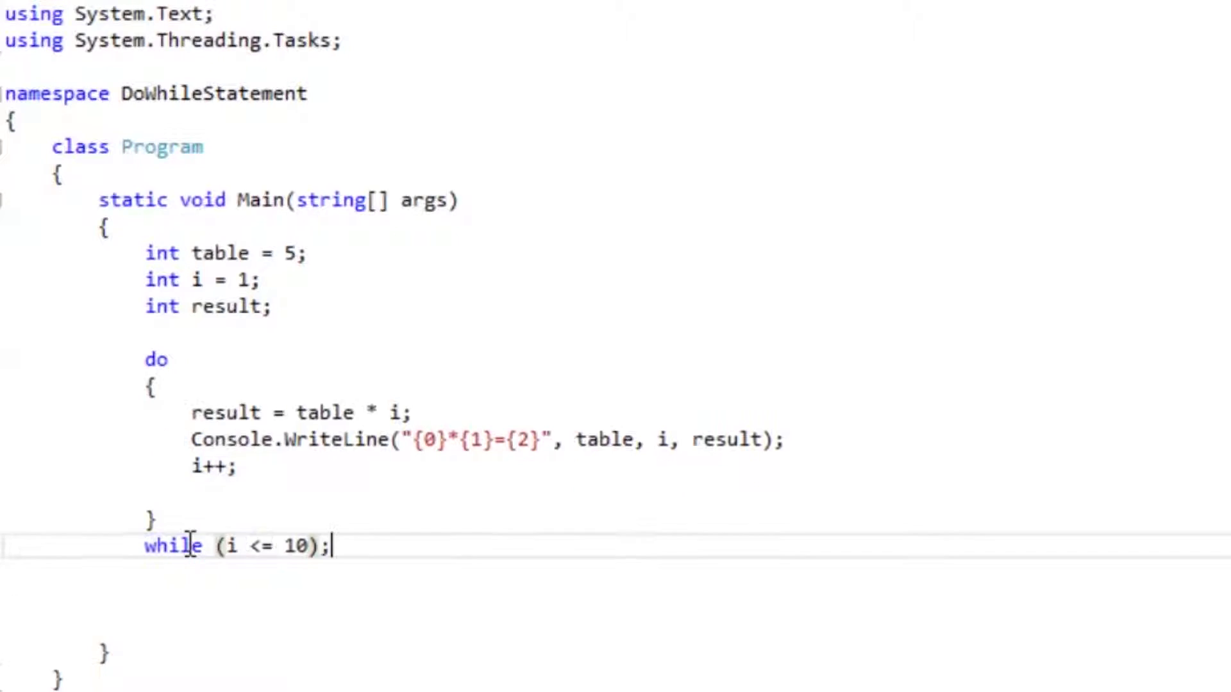
{"action": "key", "text": "Return"}
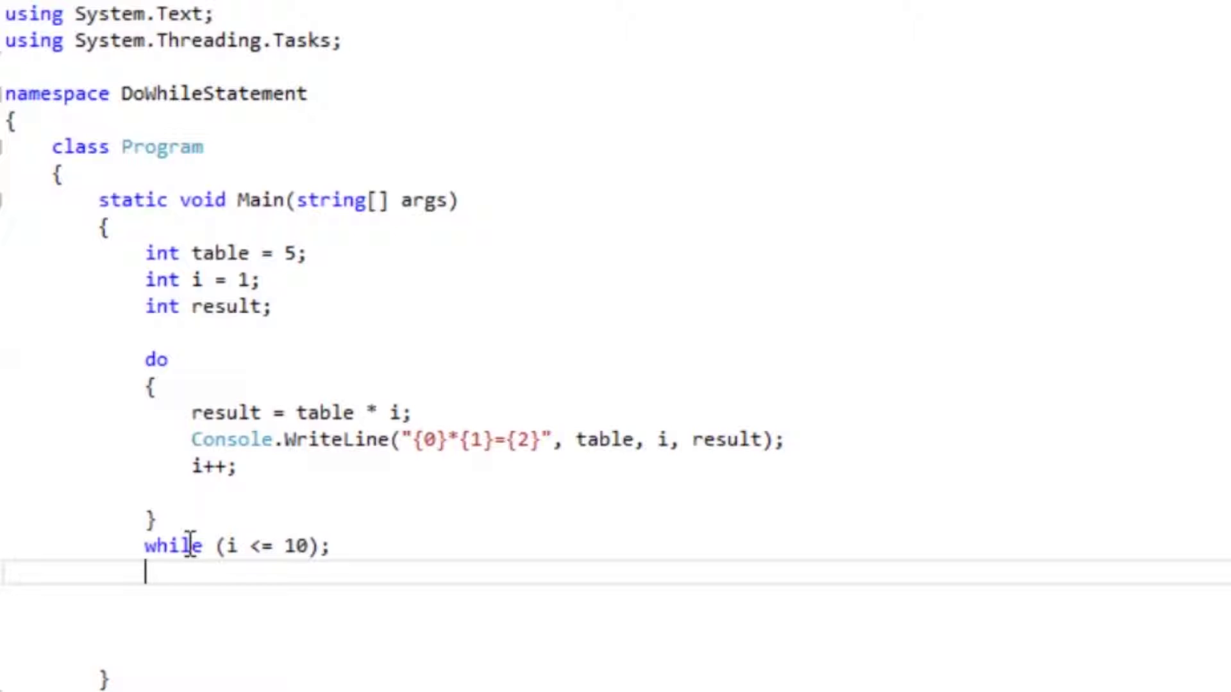
{"action": "type", "text": "Console"}
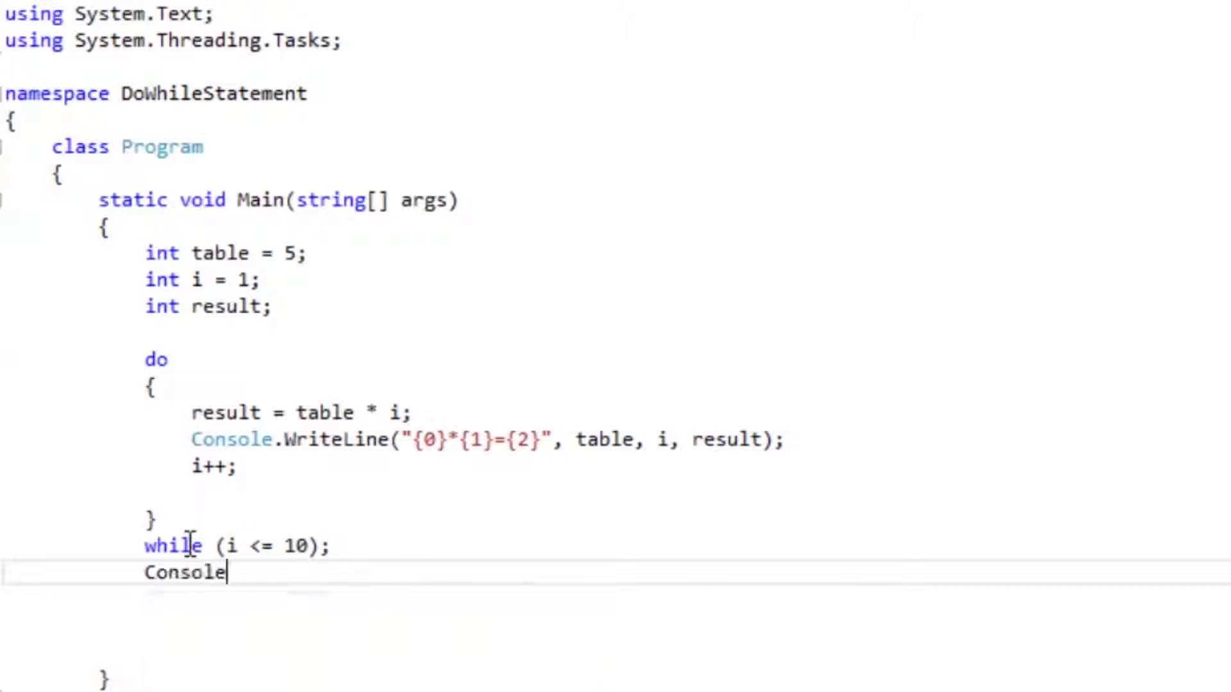
{"action": "type", "text": ".W"}
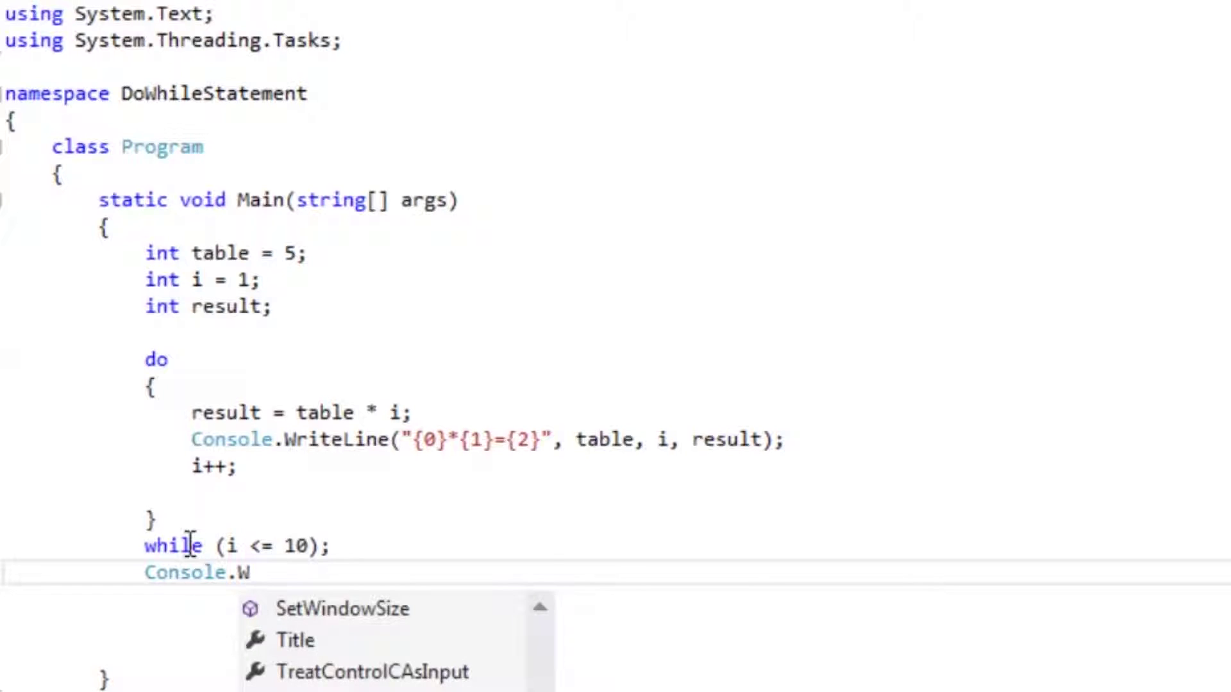
{"action": "type", "text": "riteLine("}
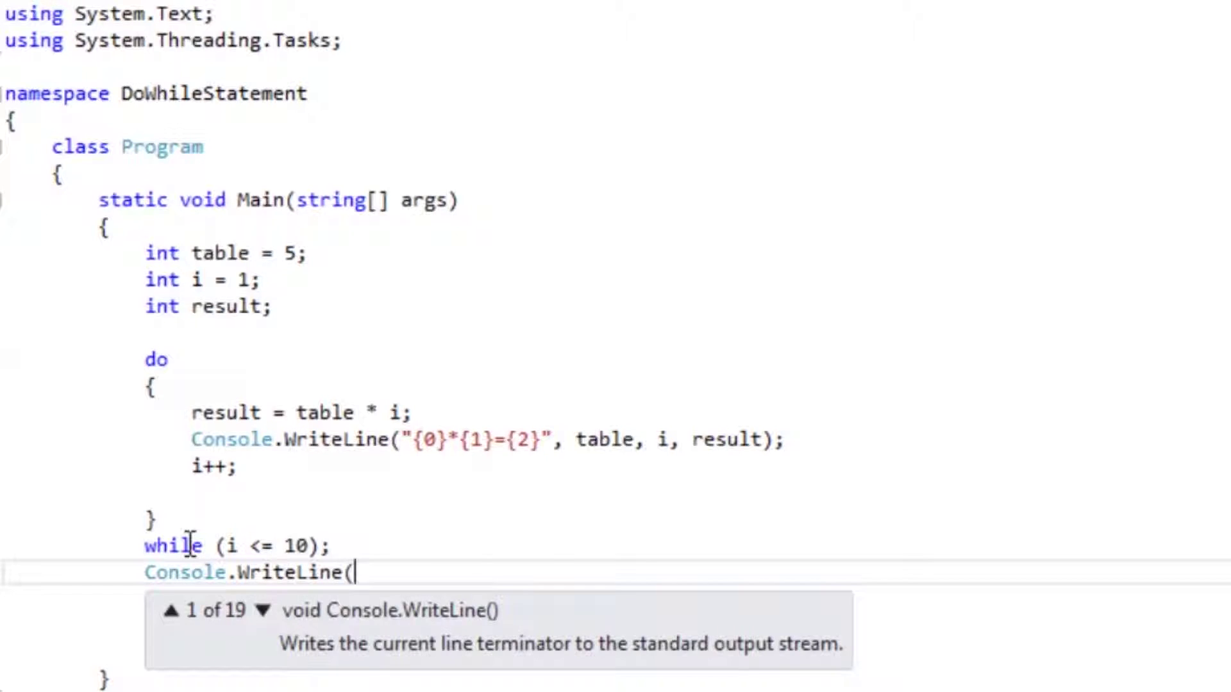
Step: Add Console.ReadLine(); after the loop, save the file, and run it with F5
{"action": "key", "text": "BackSpace"}
{"action": "key", "text": "BackSpace"}
{"action": "key", "text": "BackSpace"}
{"action": "key", "text": "BackSpace"}
{"action": "key", "text": "BackSpace"}
{"action": "key", "text": "BackSpace"}
{"action": "key", "text": "BackSpace"}
{"action": "key", "text": "BackSpace"}
{"action": "key", "text": "BackSpace"}
{"action": "key", "text": "BackSpace"}
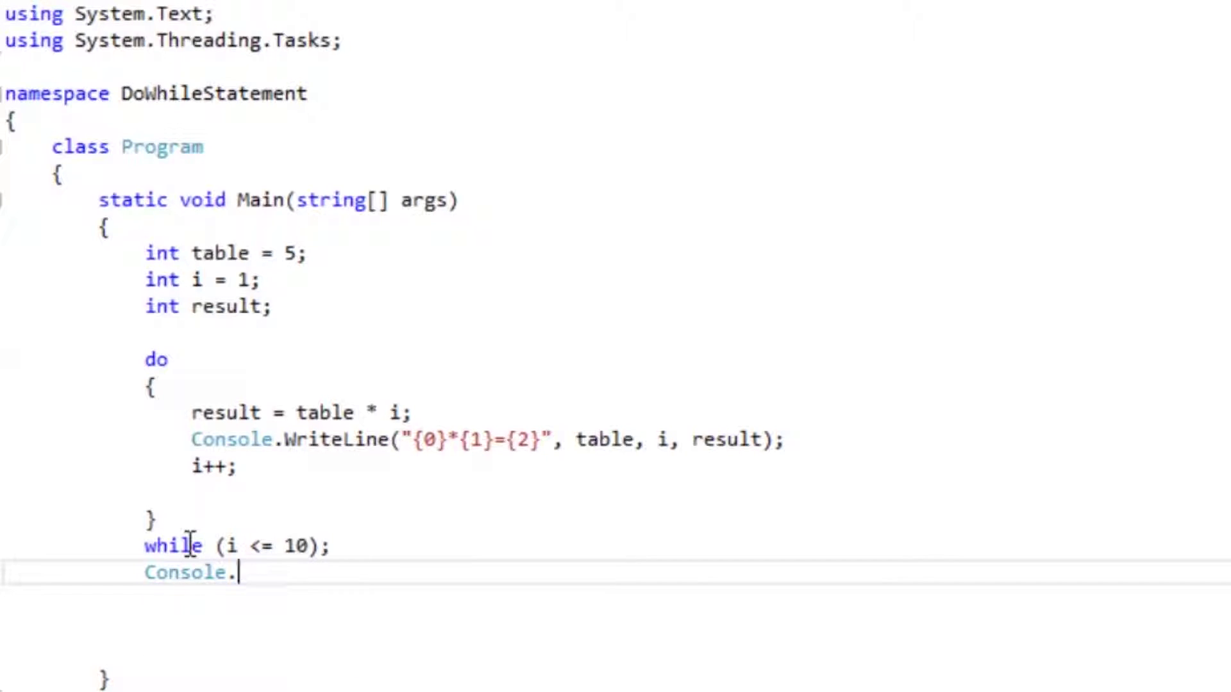
{"action": "type", "text": "Rea"}
{"action": "type", "text": "dLi"}
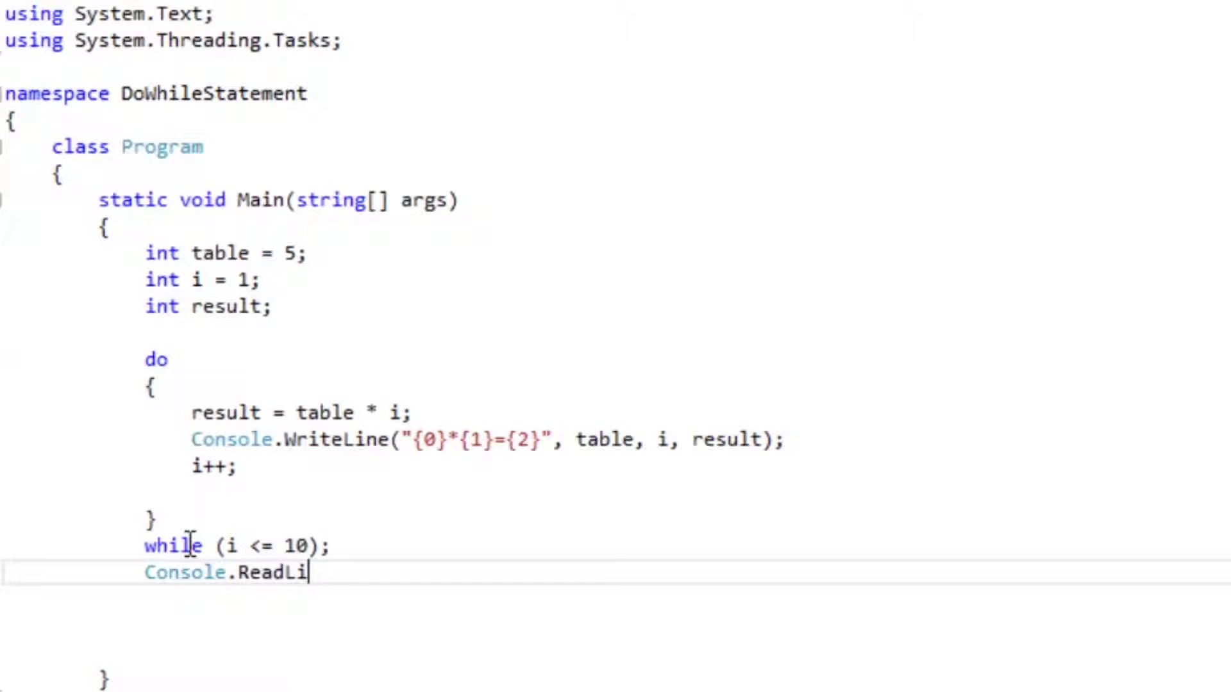
{"action": "type", "text": "ne()"}
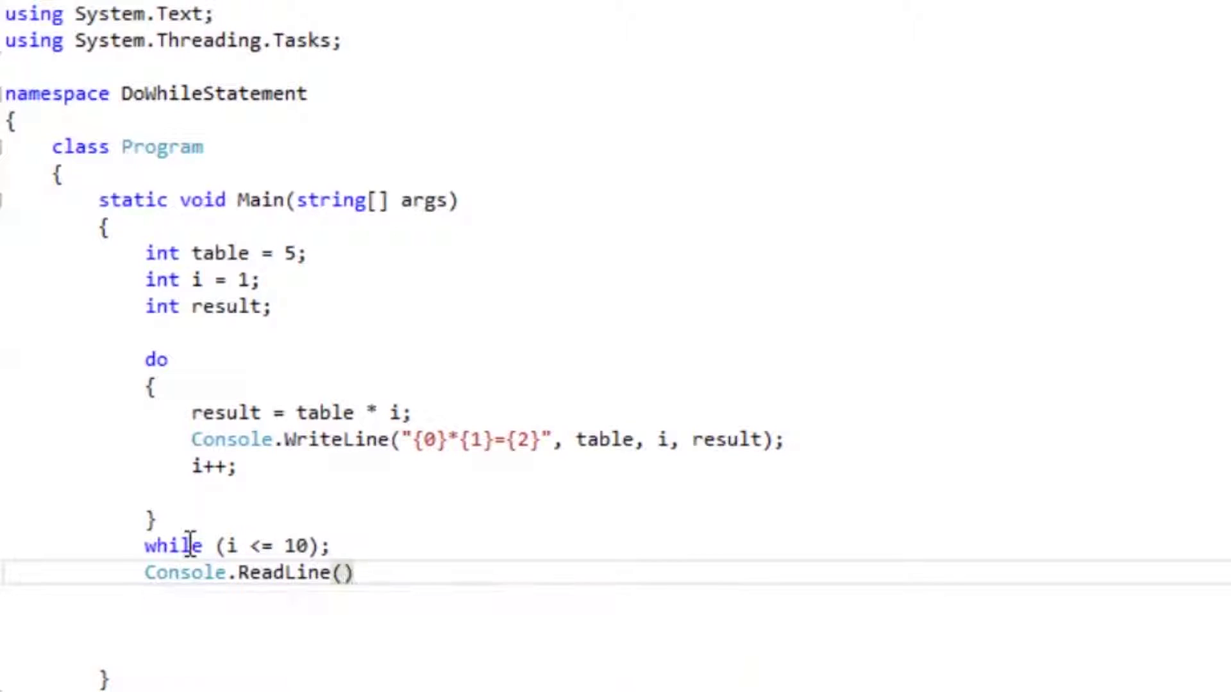
{"action": "type", "text": ";"}
{"action": "key", "text": "ctrl+s"}
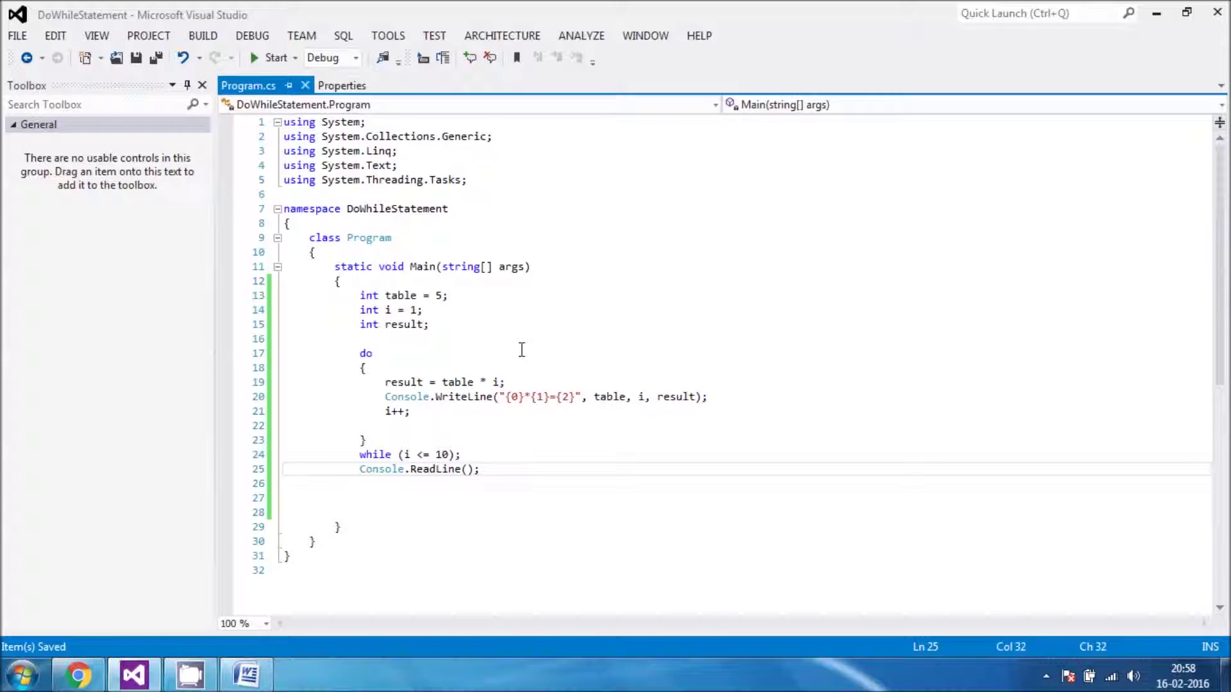
{"action": "key", "text": "F5"}
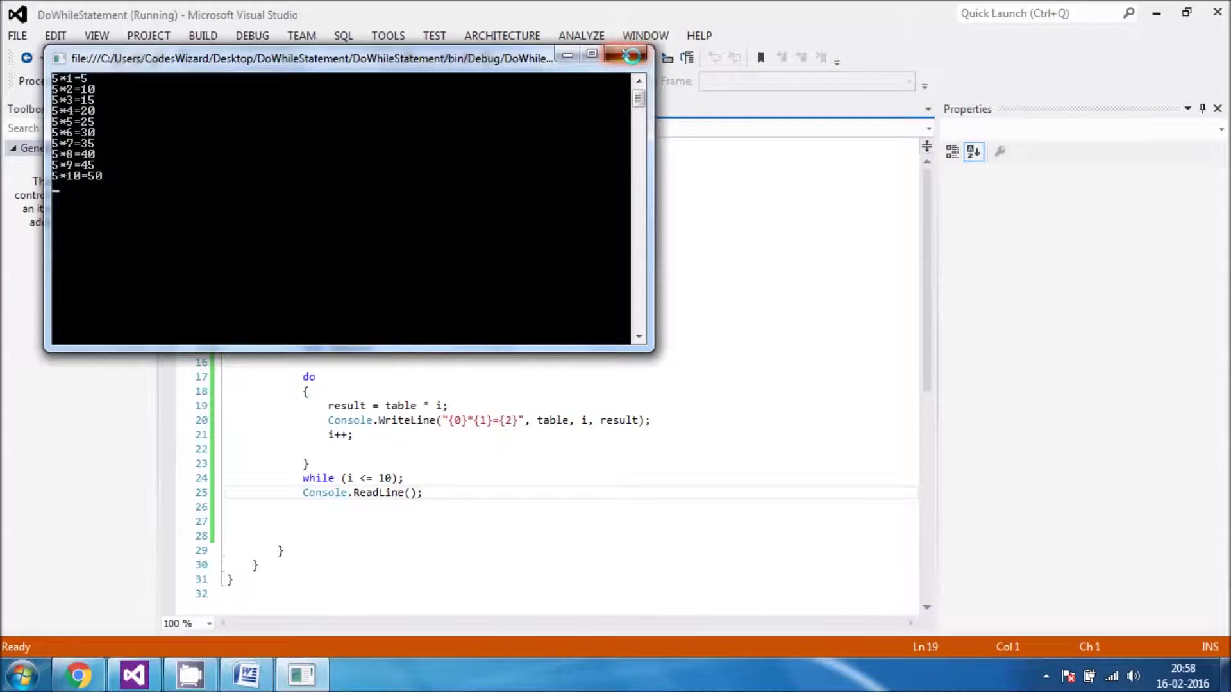
Step: Close the console showing 5*1=5 to 5*10=50, then close the Output panel
{"action": "left_click", "coordinate": [633, 56]}
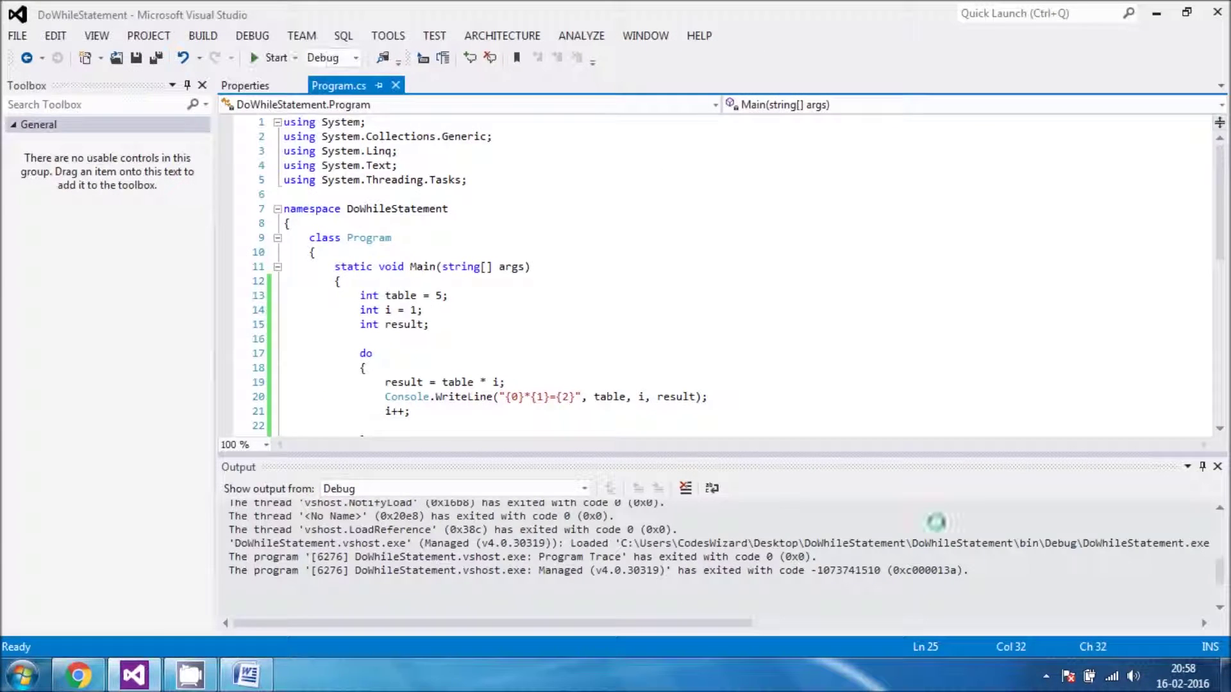
{"action": "left_click", "coordinate": [1216, 466]}
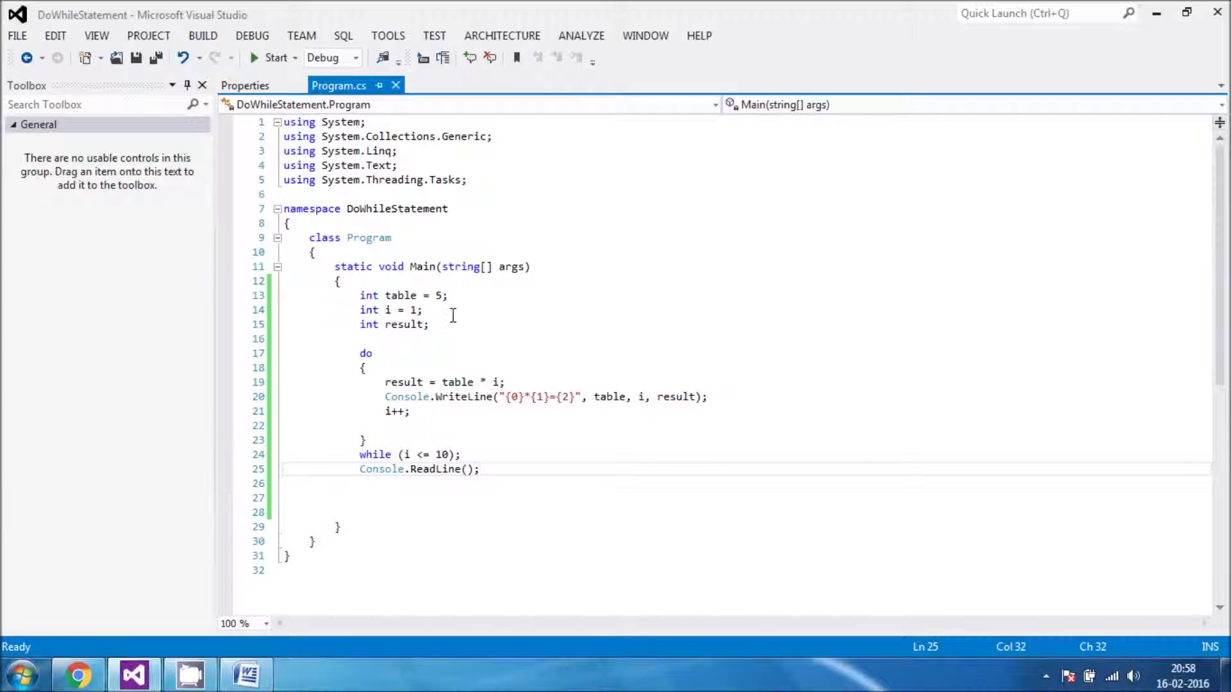
Step: Change table to 10, save, run to print 10*1=10 through 10*10=100, then close the console
{"action": "left_click", "coordinate": [438, 296]}
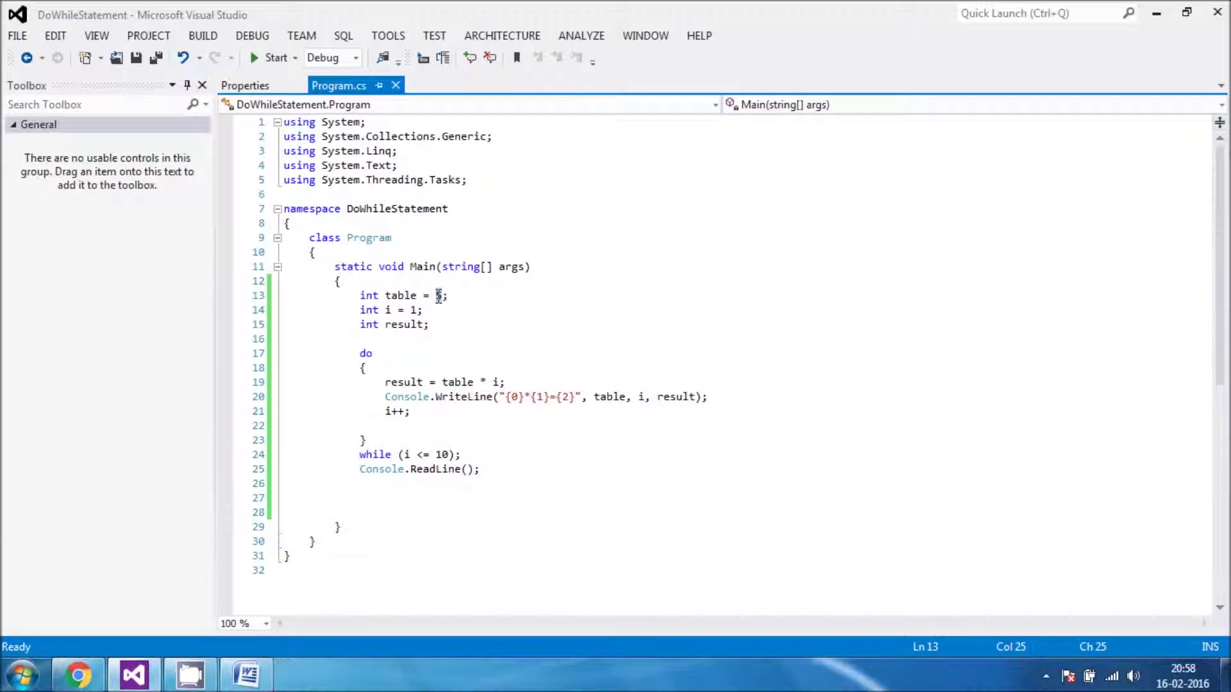
{"action": "key", "text": "Delete"}
{"action": "type", "text": "2"}
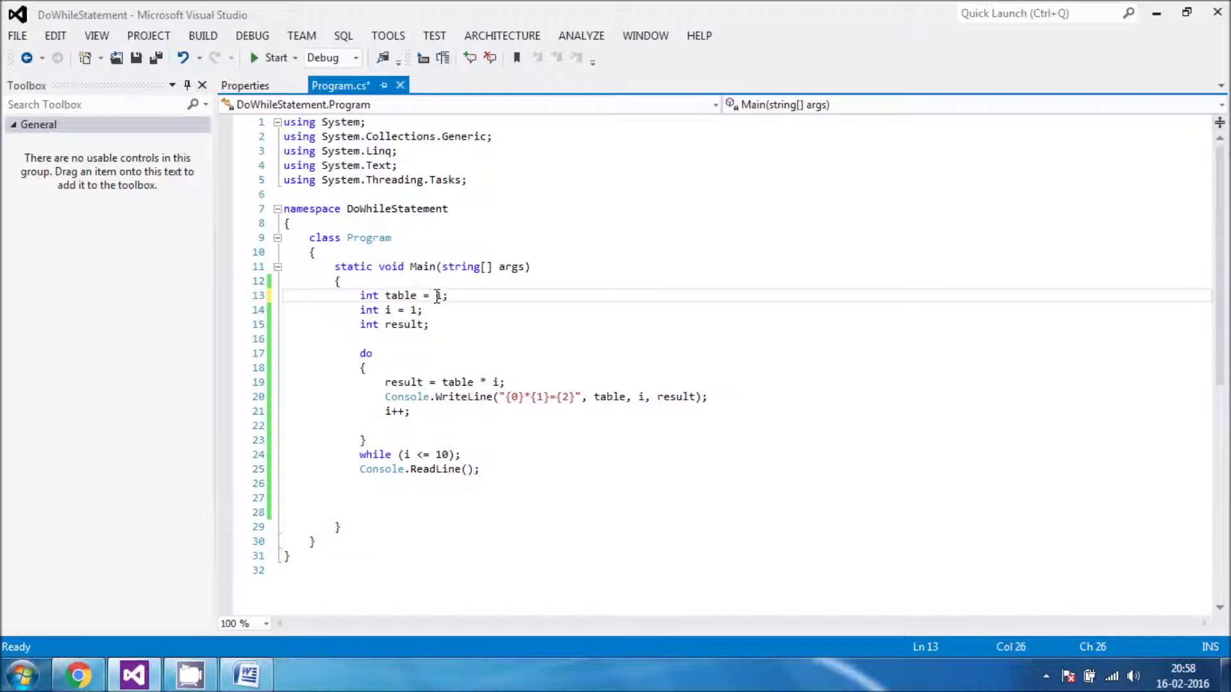
{"action": "type", "text": "0"}
{"action": "key", "text": "ctrl+s"}
{"action": "key", "text": "F5"}
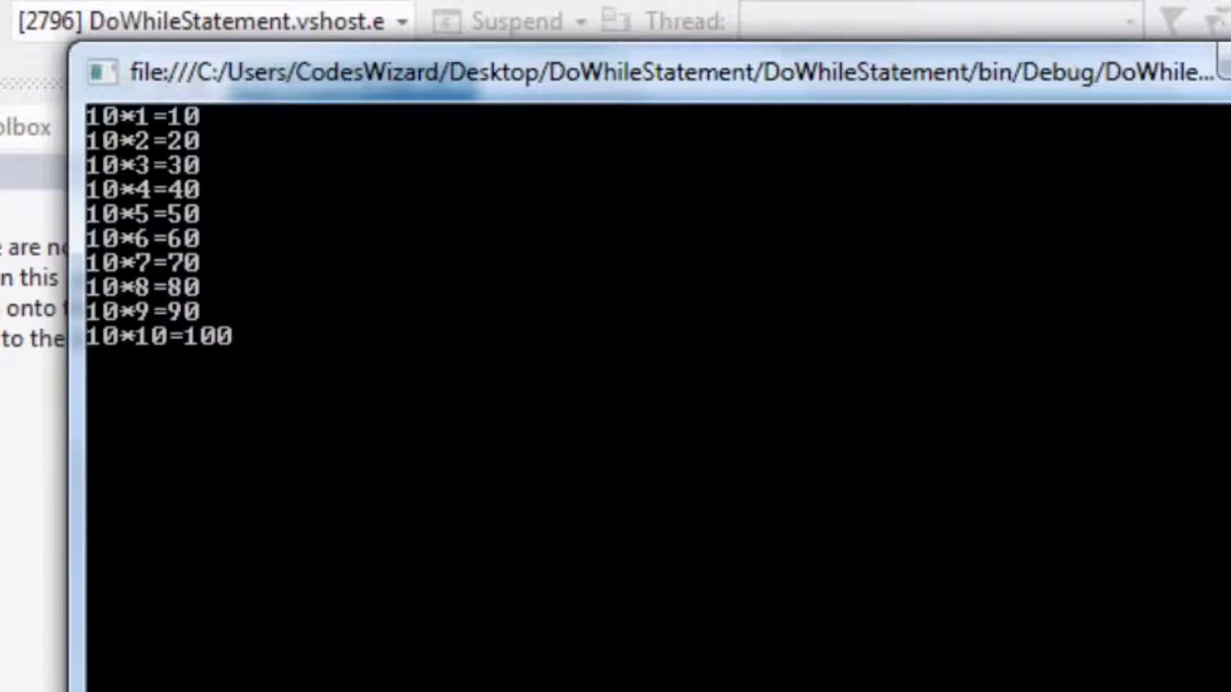
{"action": "key", "text": "Return"}
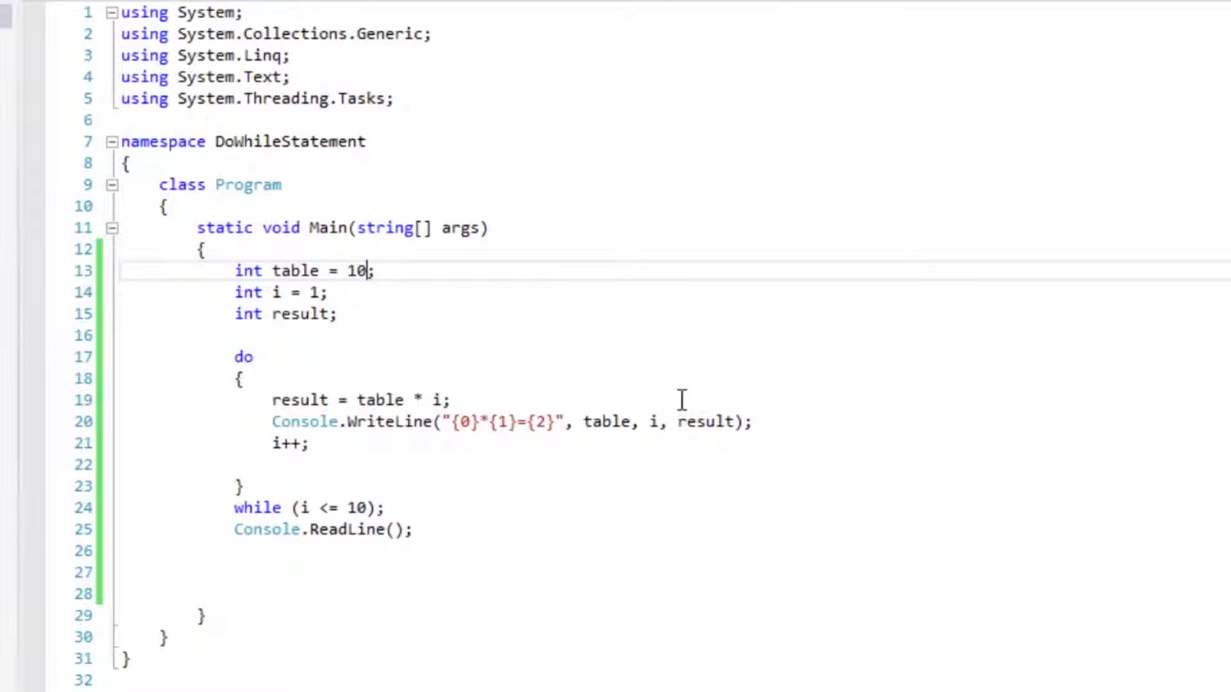
Step: Replace table value 10 with 12, run the 12 times table, and close the console
{"action": "left_click_drag", "start_coordinate": [364, 271], "coordinate": [348, 270]}
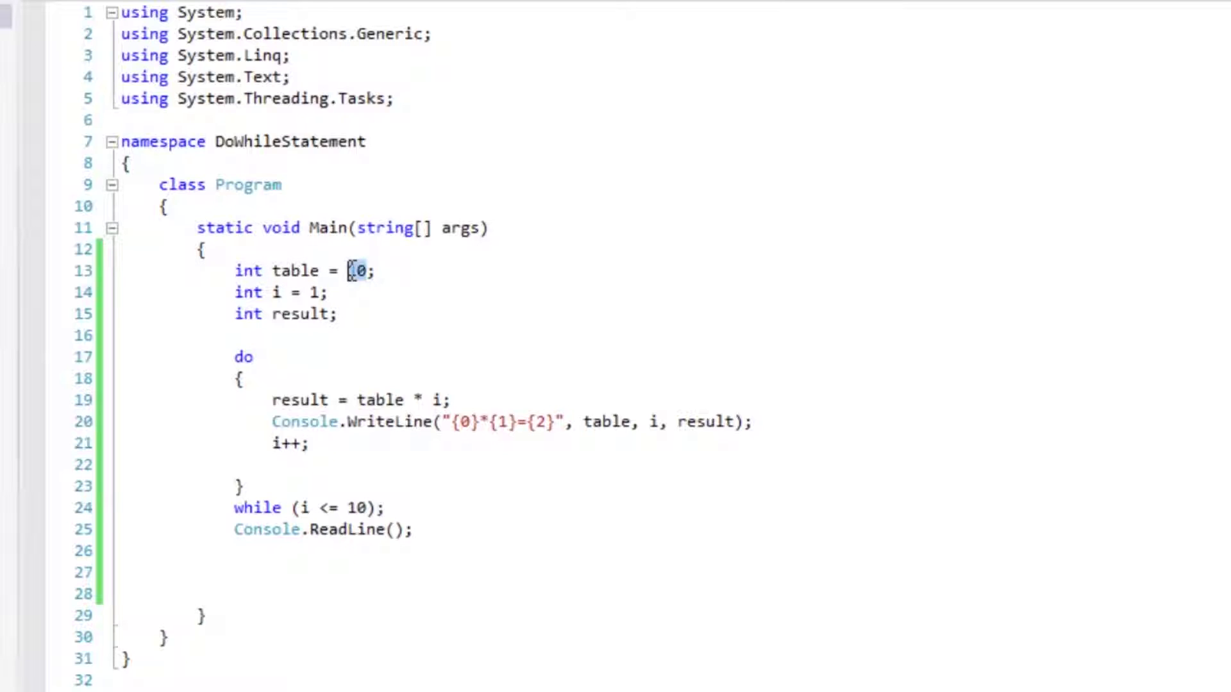
{"action": "type", "text": "12"}
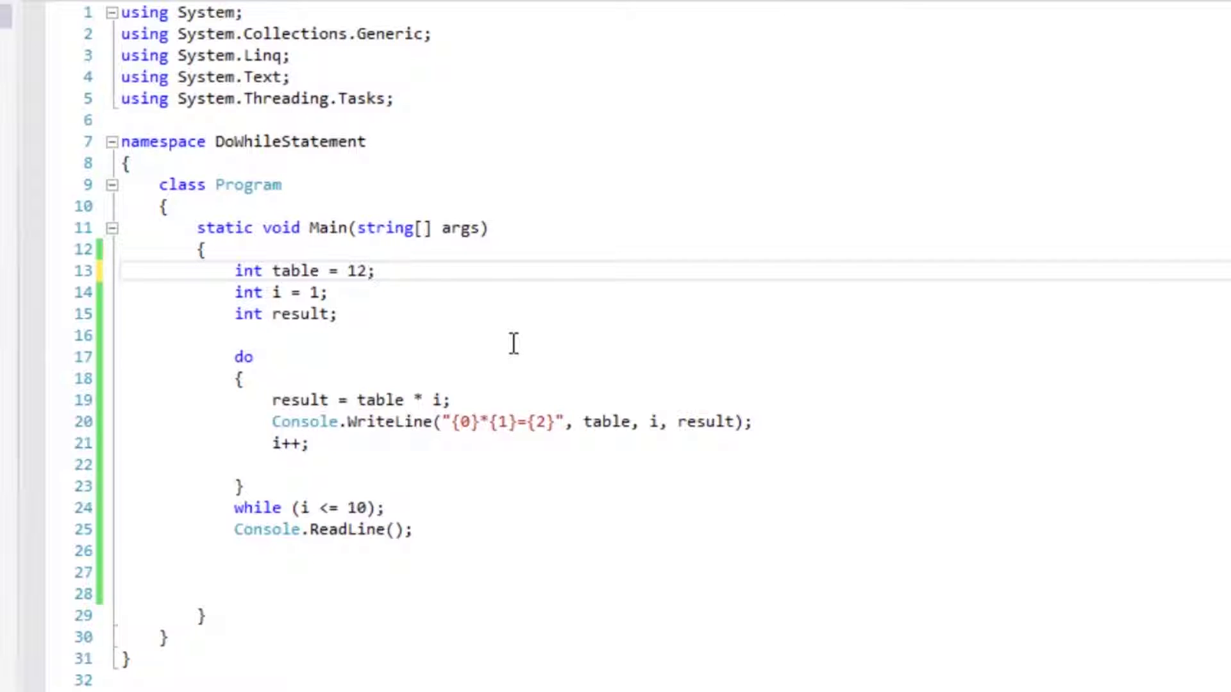
{"action": "key", "text": "F5"}
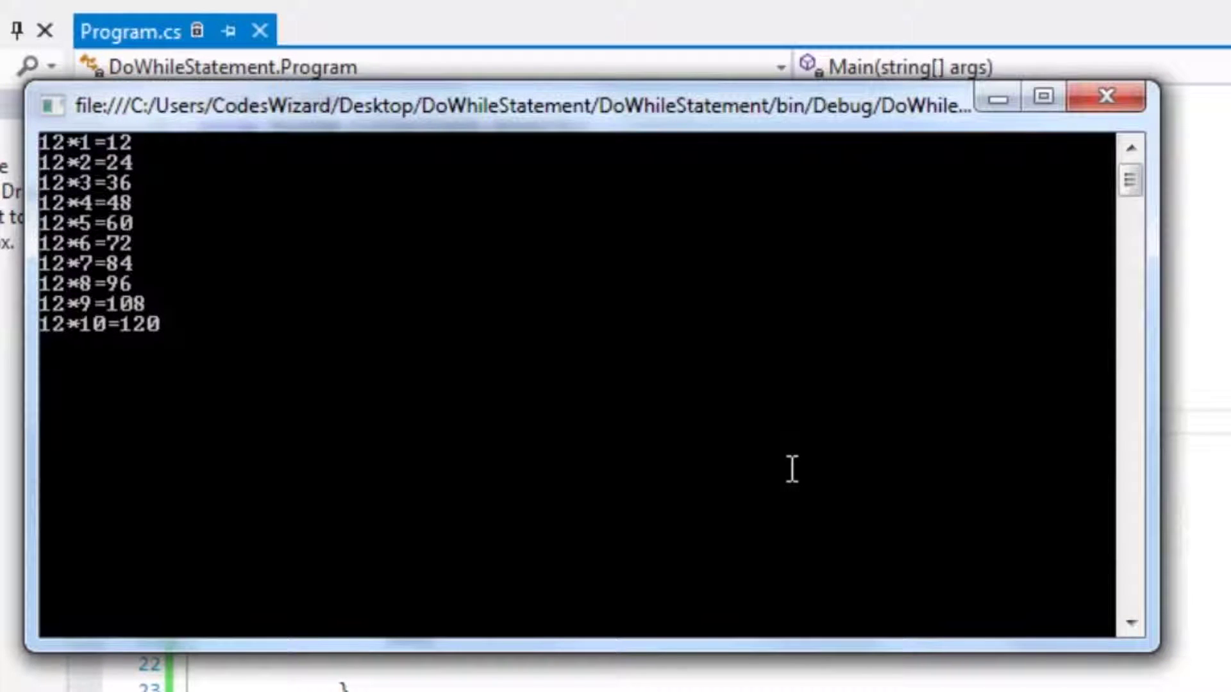
{"action": "left_click", "coordinate": [1117, 91]}
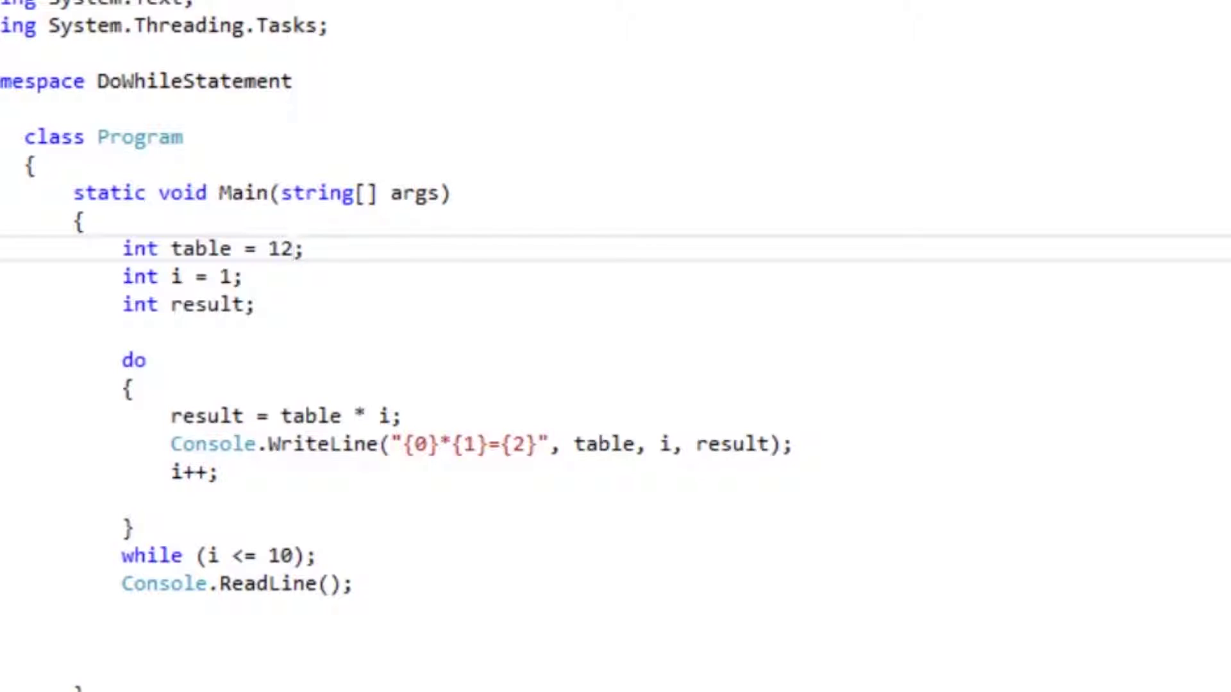
{"action": "left_click", "coordinate": [757, 689]}
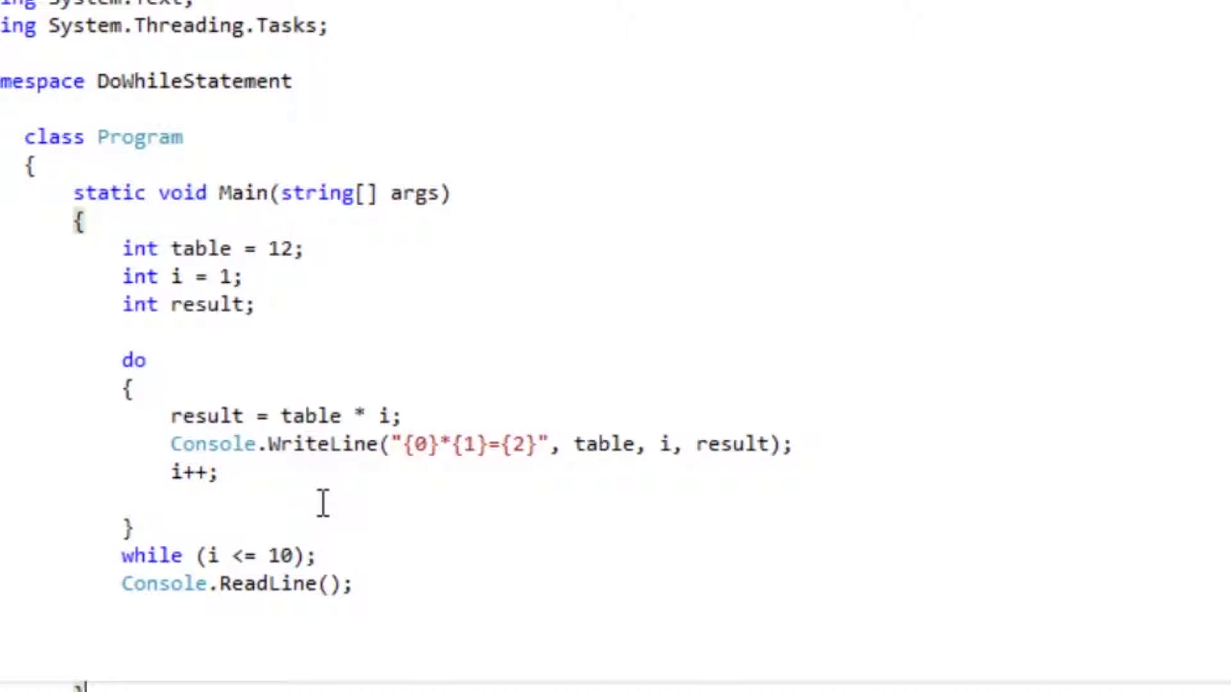
{"action": "left_click", "coordinate": [156, 600]}
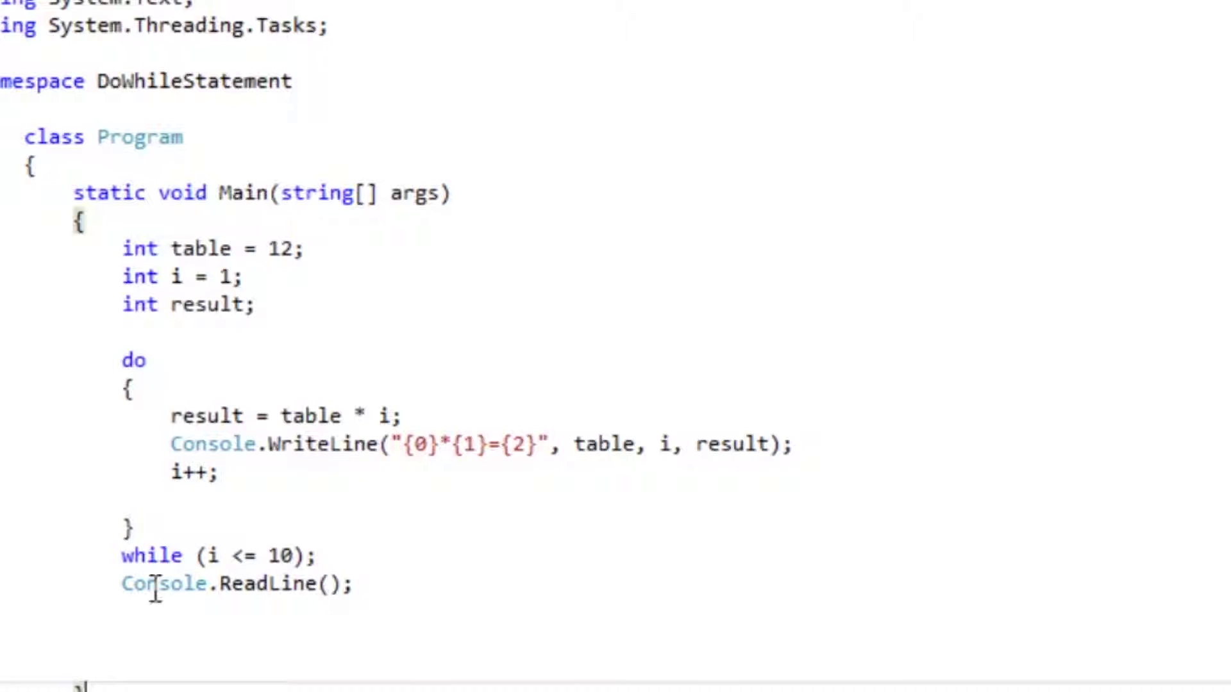